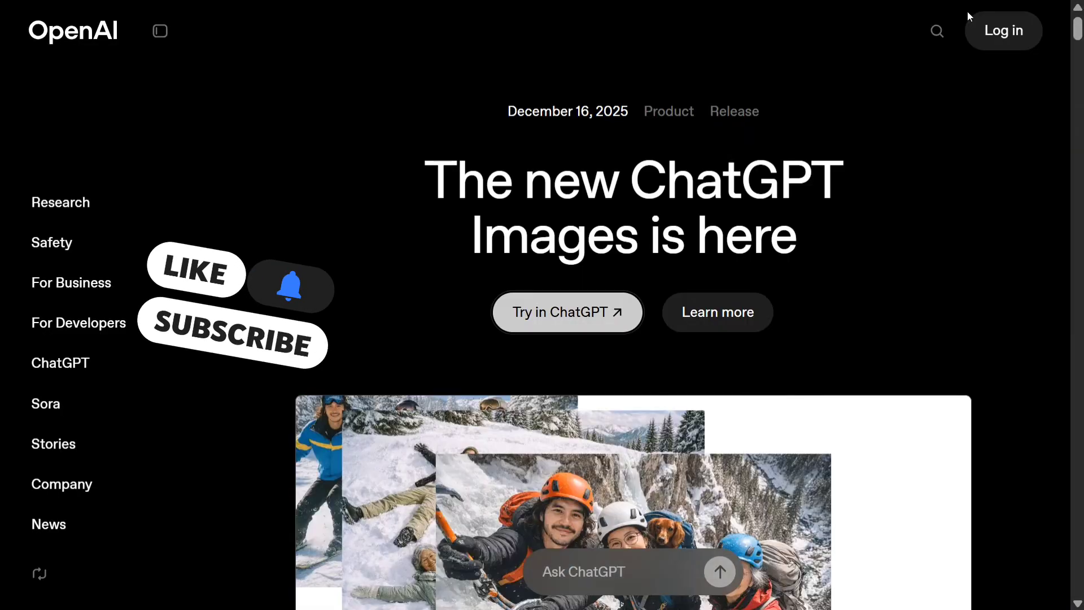
# Scroll down through the current browser page.
pyautogui.scroll(-10, 679, 213)
pyautogui.scroll(-15, 678, 212)
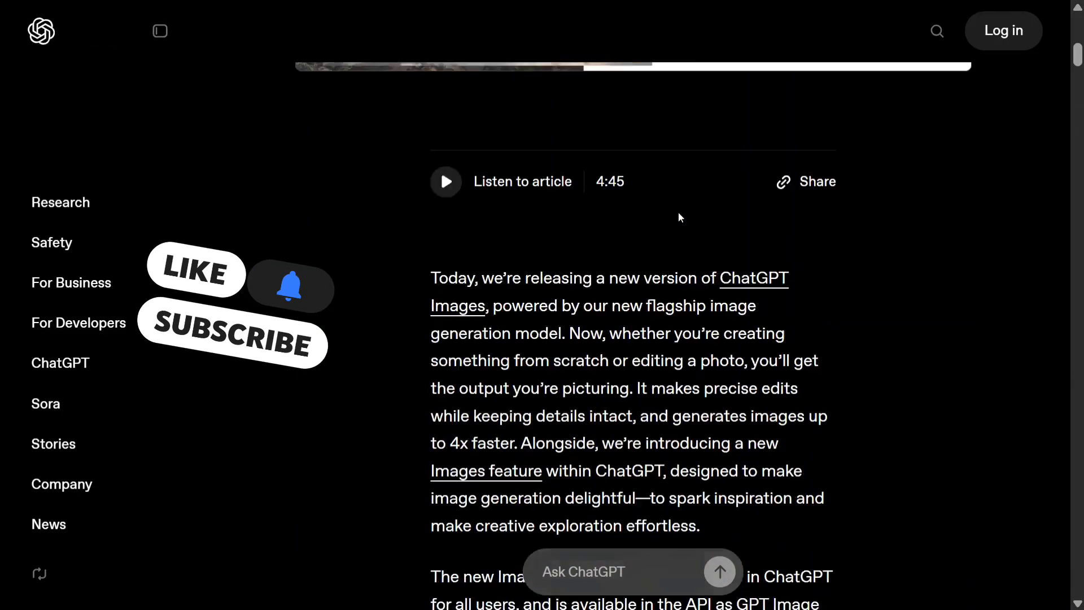
pyautogui.scroll(-10, 678, 212)
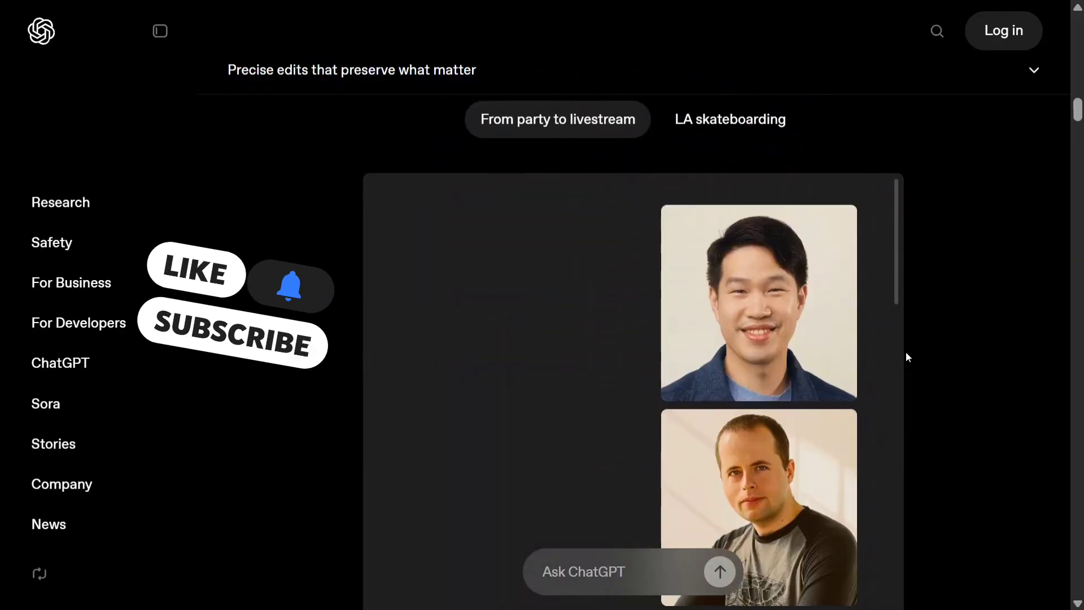
pyautogui.scroll(-5, 906, 355)
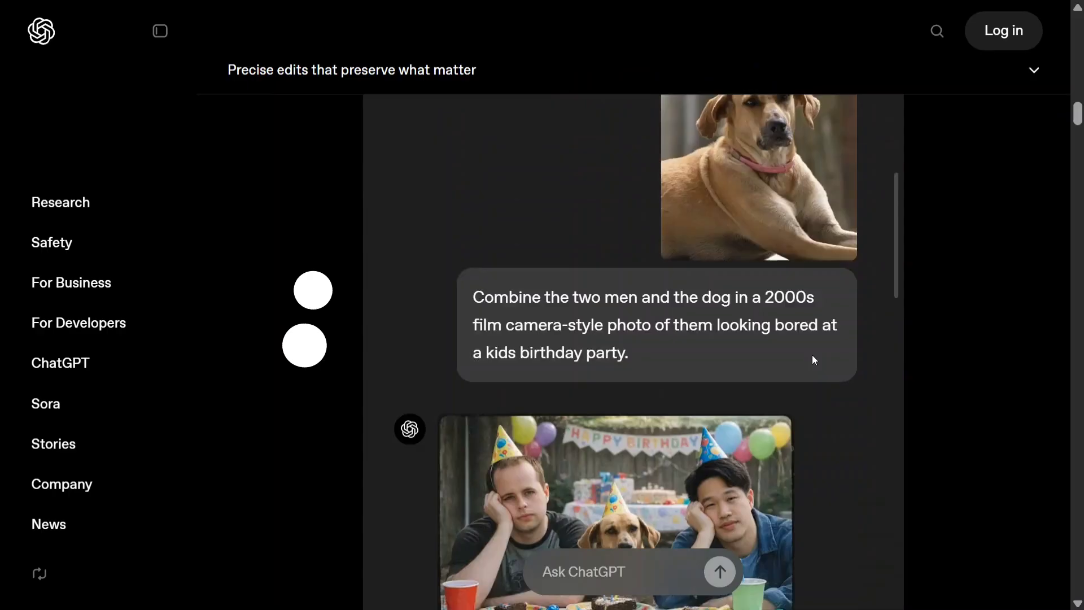
pyautogui.scroll(-4, 812, 355)
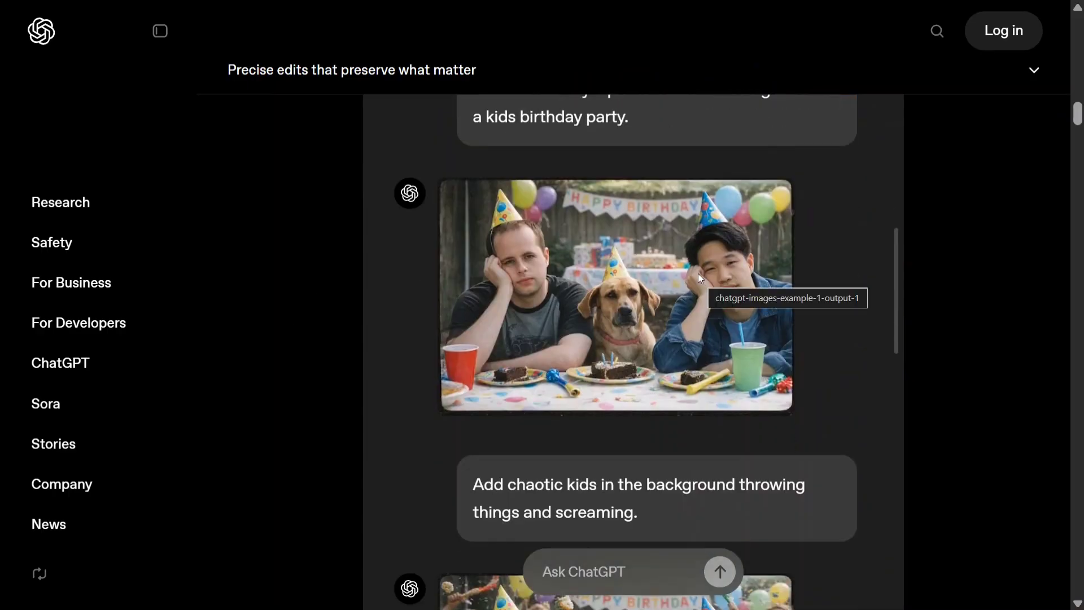
pyautogui.scroll(-6, 584, 371)
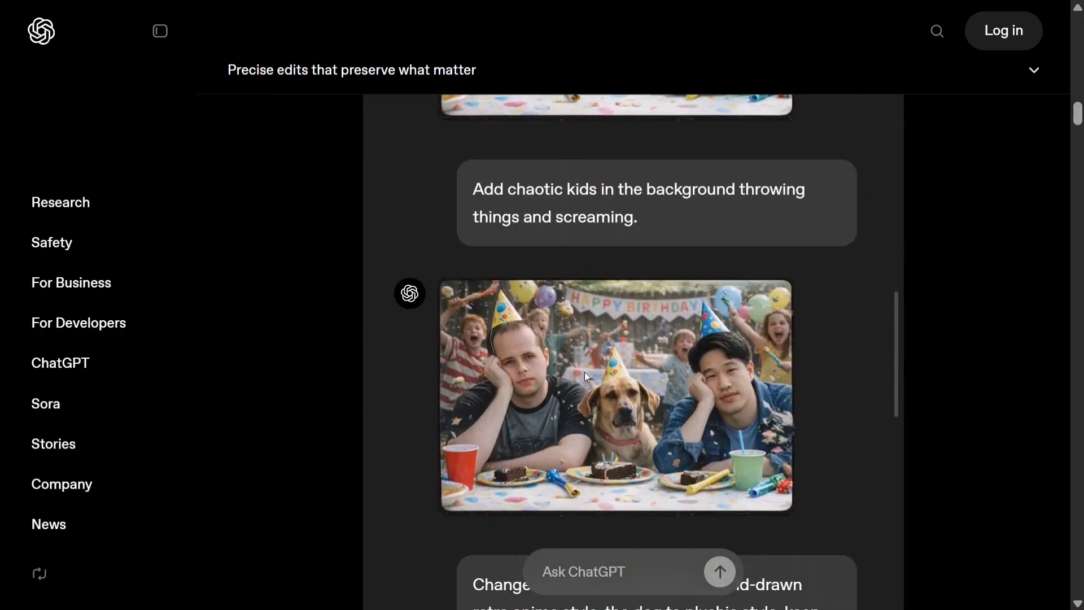
pyautogui.scroll(-5, 316, 457)
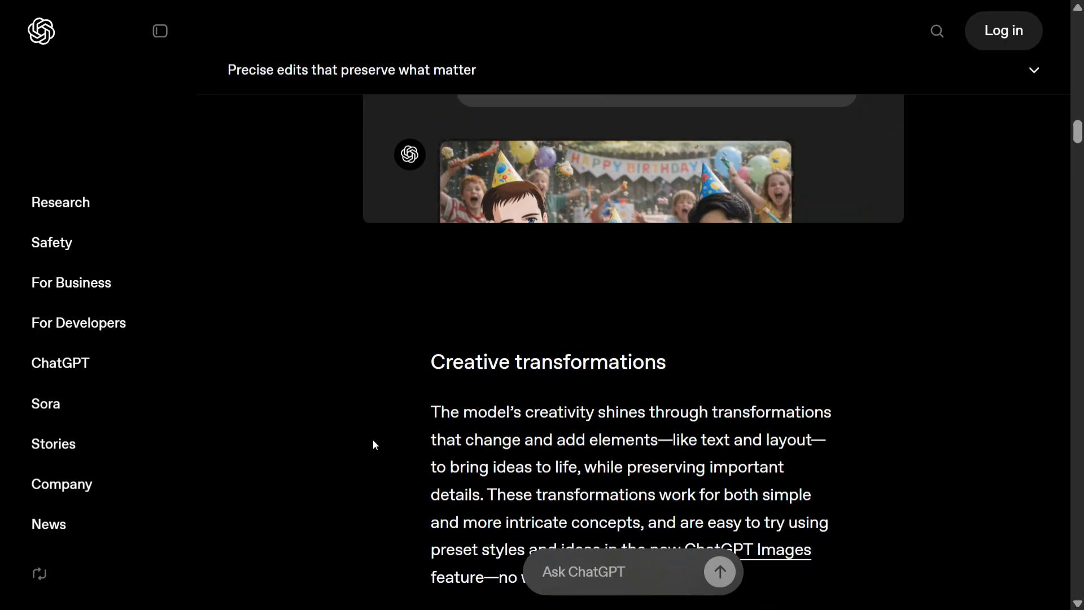
pyautogui.scroll(-3, 395, 434)
pyautogui.scroll(-5, 581, 254)
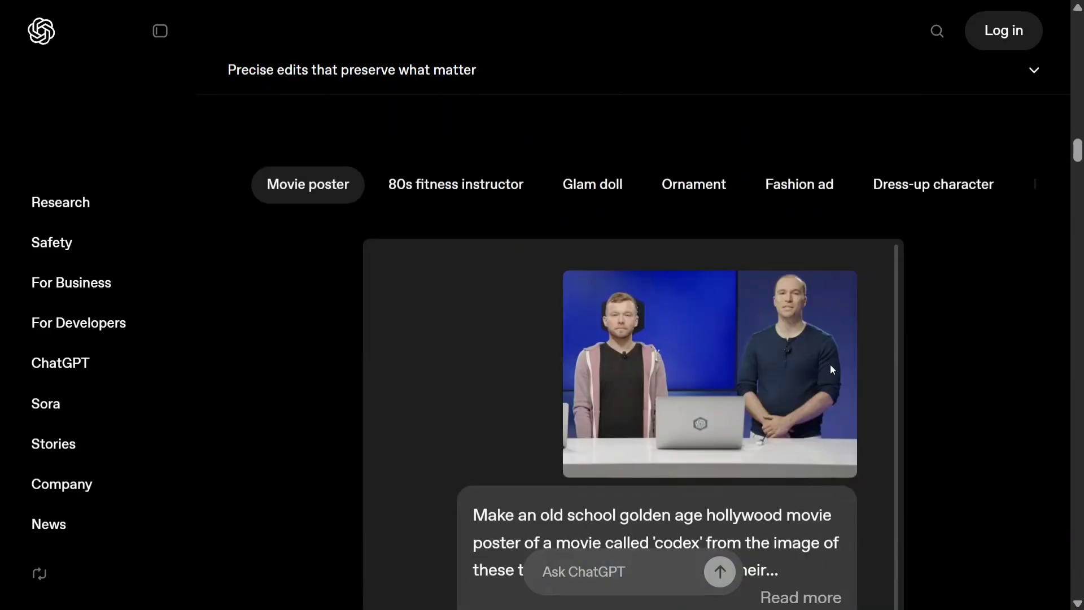
pyautogui.scroll(-2, 830, 367)
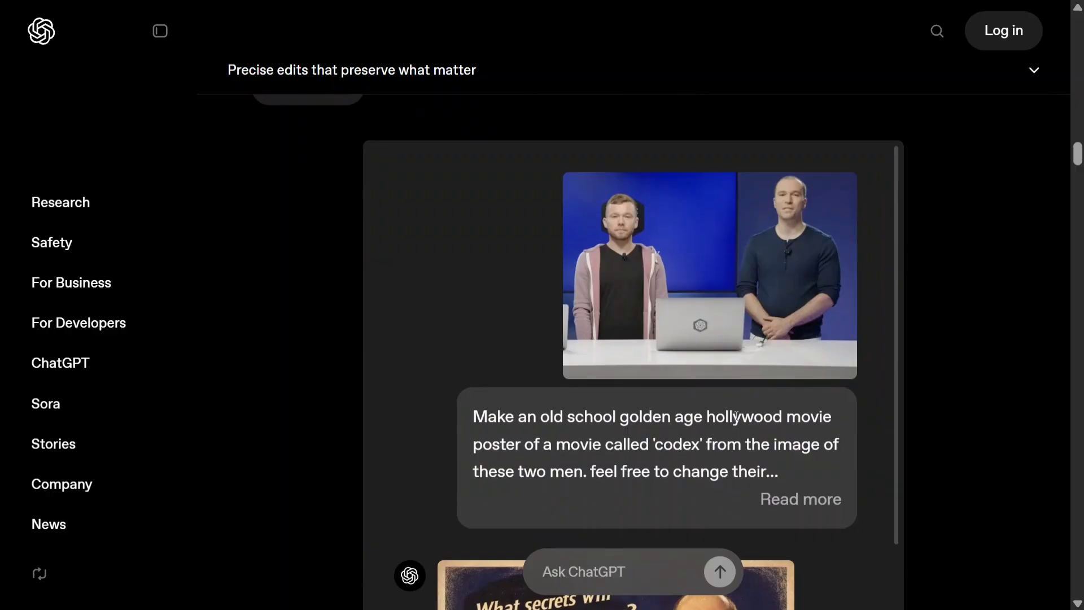
pyautogui.scroll(-6, 736, 416)
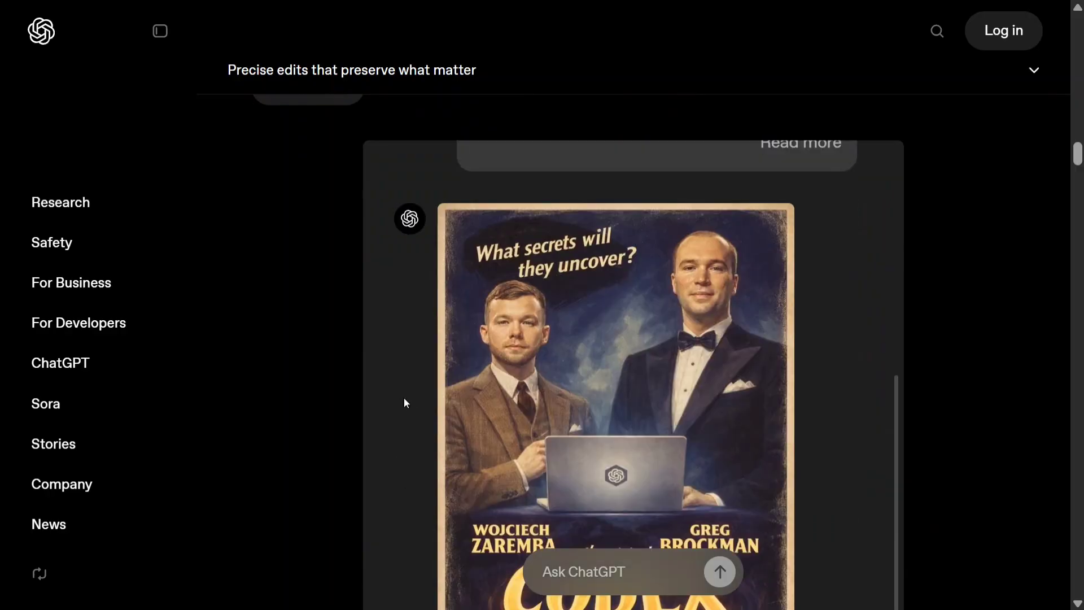
pyautogui.scroll(-15, 296, 416)
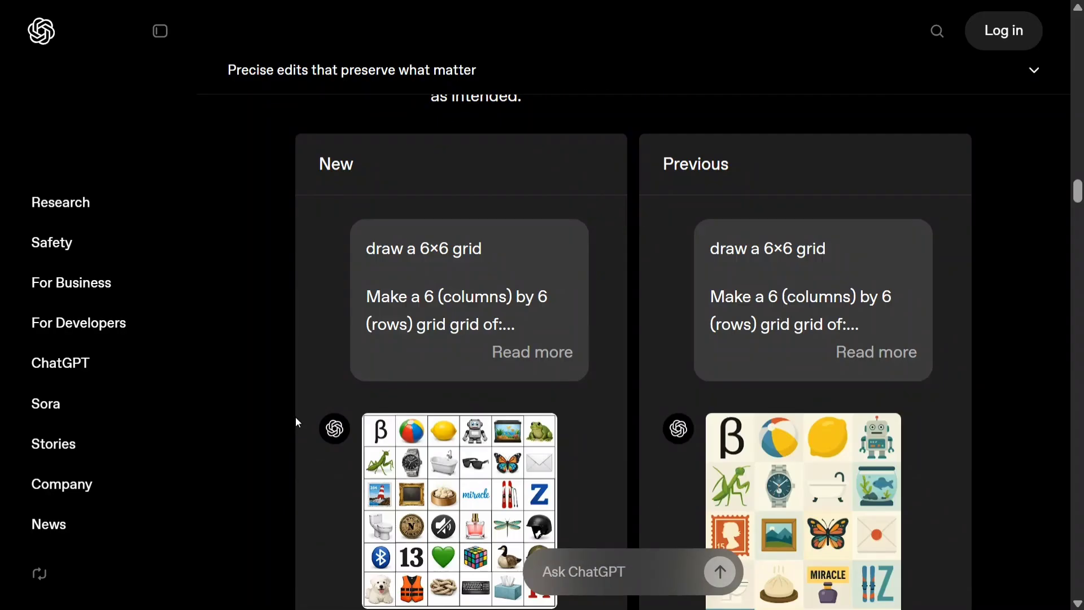
pyautogui.scroll(-18, 296, 417)
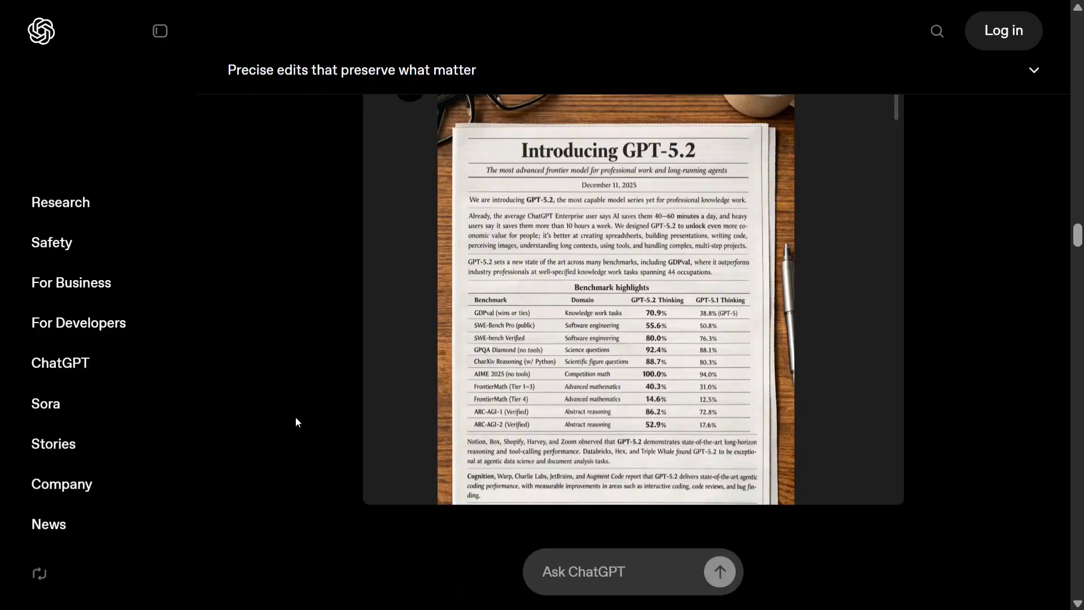
pyautogui.scroll(-15, 296, 418)
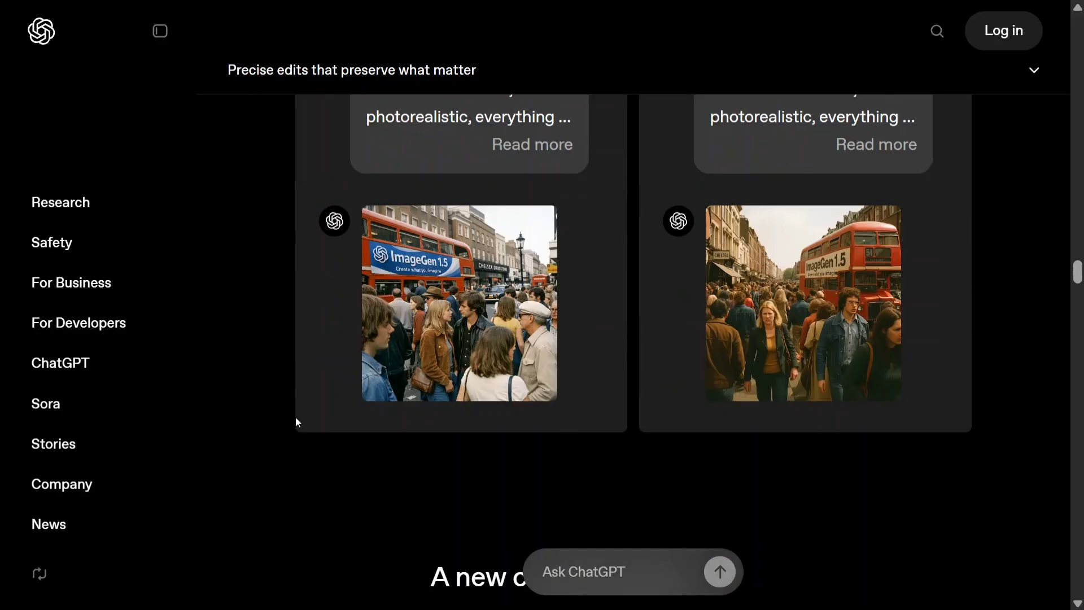
pyautogui.scroll(-3, 296, 418)
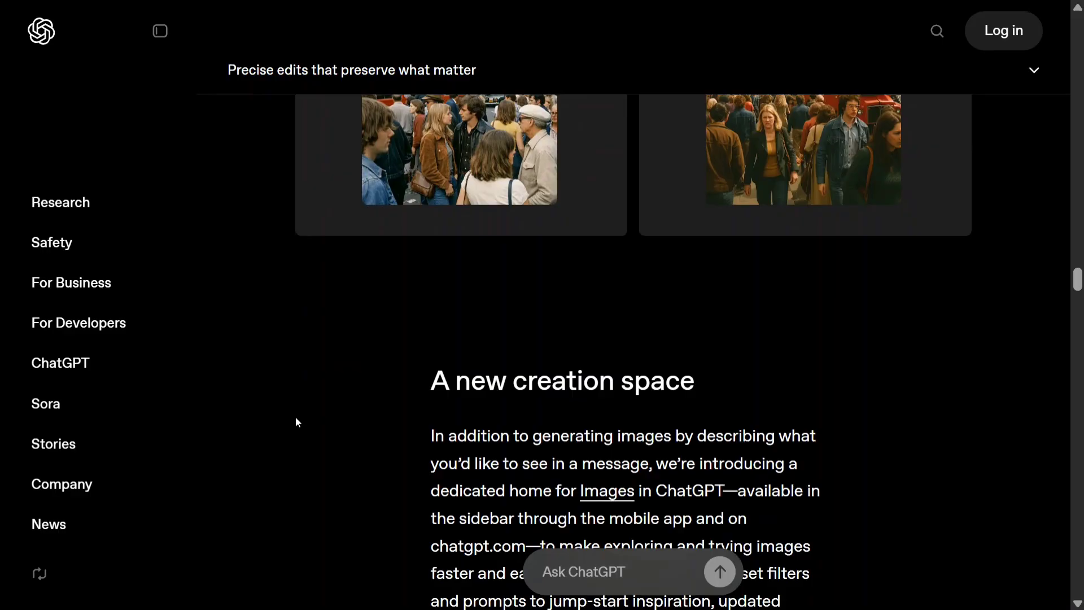
# Switch to the ChatGPT Images tab and page the style presets right and back.
pyautogui.hotkey('ctrl', 'Tab')
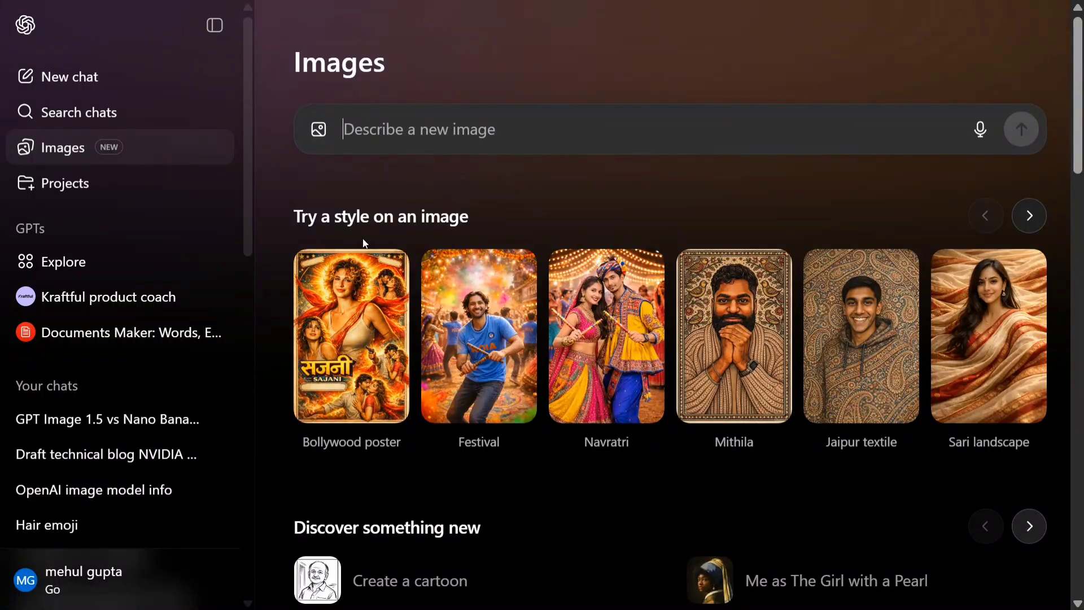
pyautogui.scroll(-5, 552, 401)
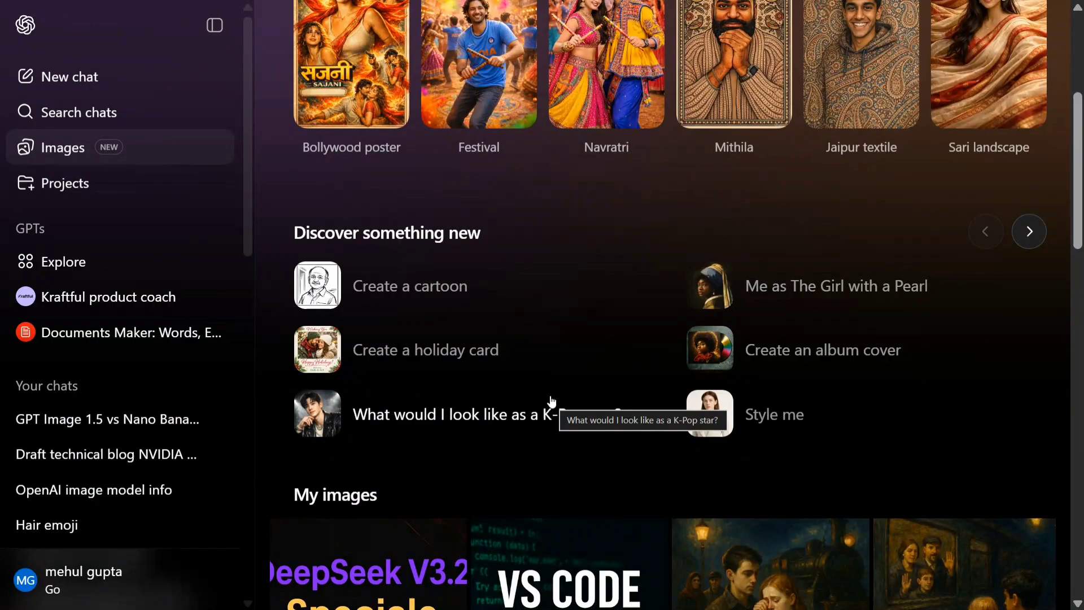
pyautogui.scroll(5, 552, 401)
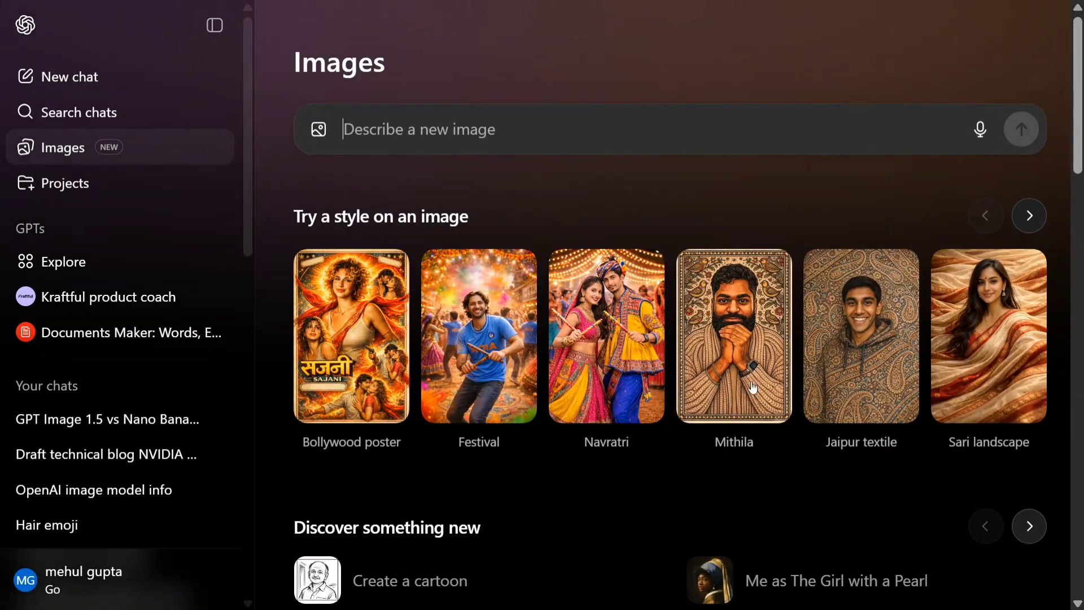
pyautogui.click(1029, 215)
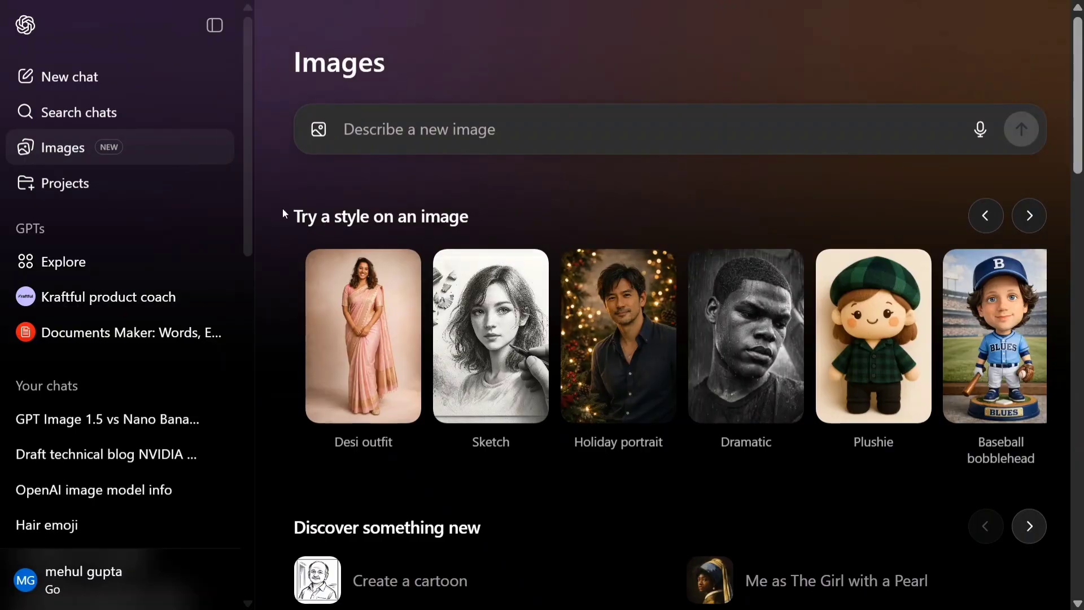
pyautogui.click(981, 217)
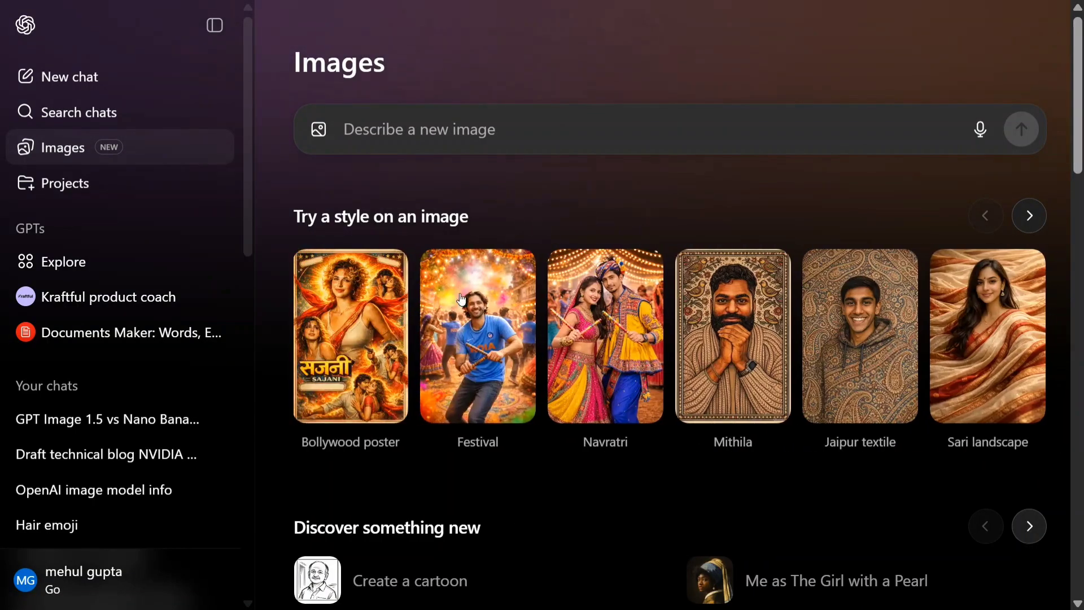
# Apply the Bollywood poster style to the recent portrait photo.
pyautogui.click(380, 347)
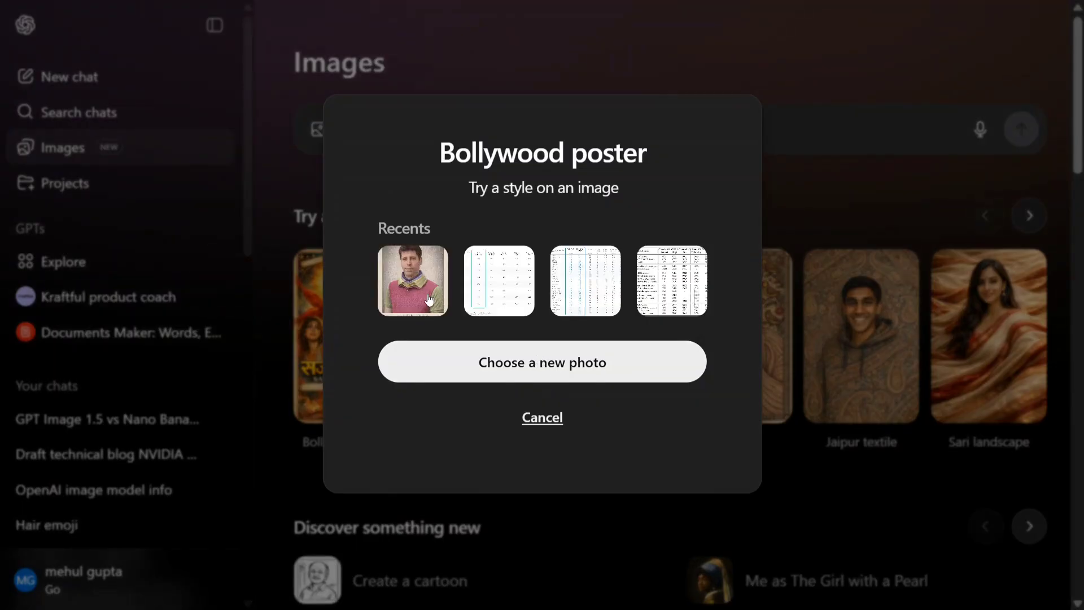
pyautogui.click(426, 292)
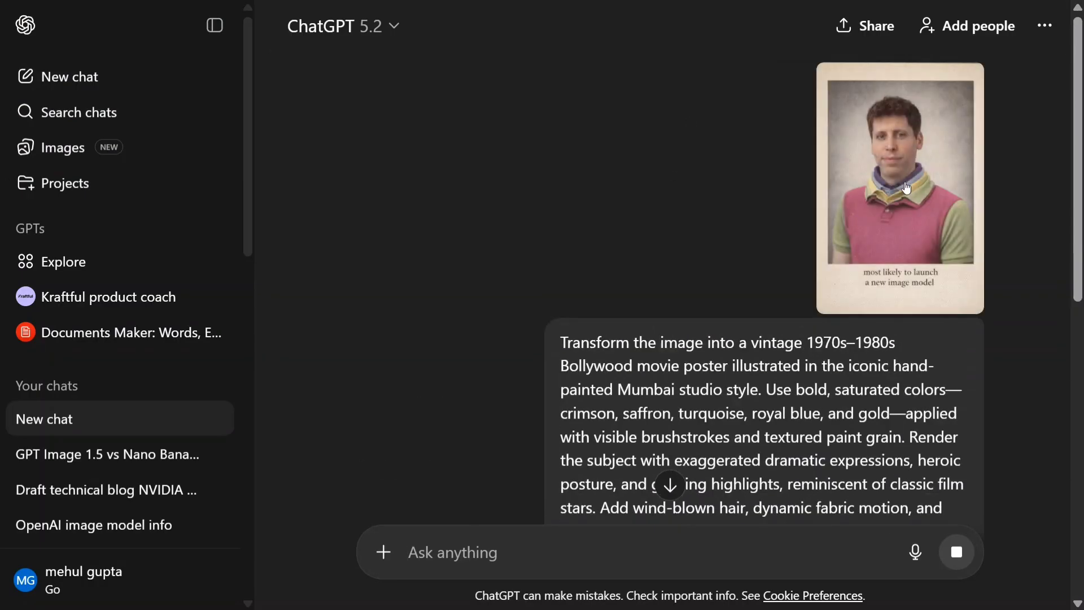
pyautogui.scroll(-10, 680, 265)
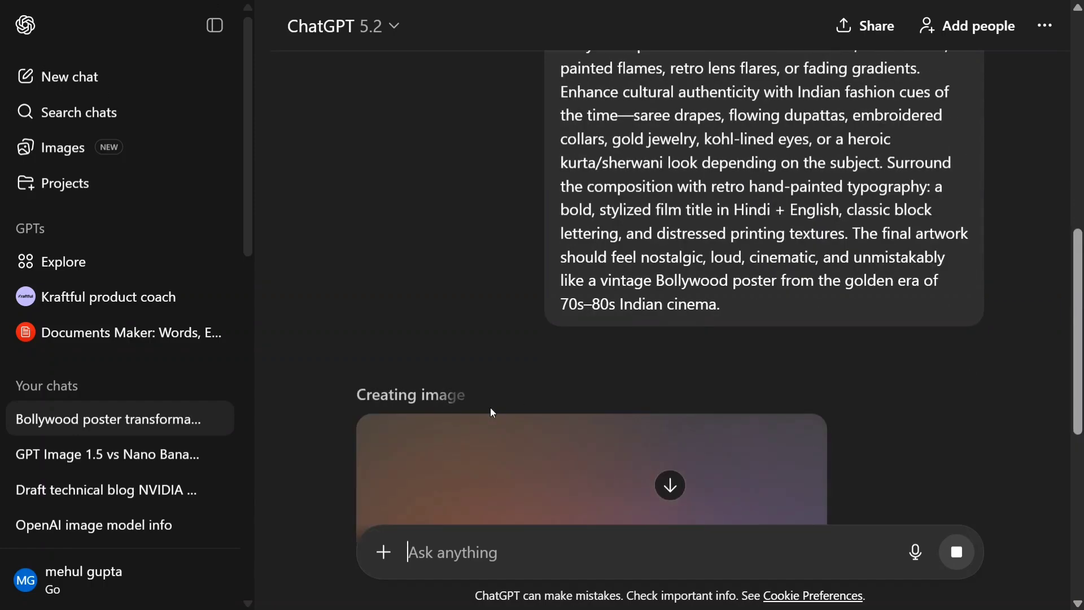
pyautogui.scroll(-7, 490, 407)
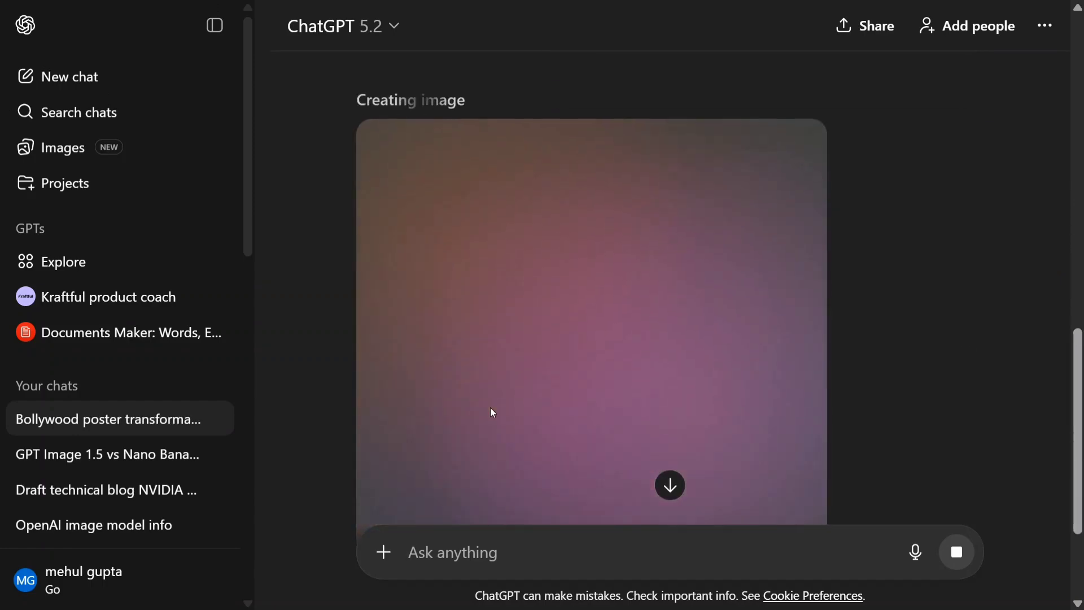
pyautogui.scroll(-2, 492, 413)
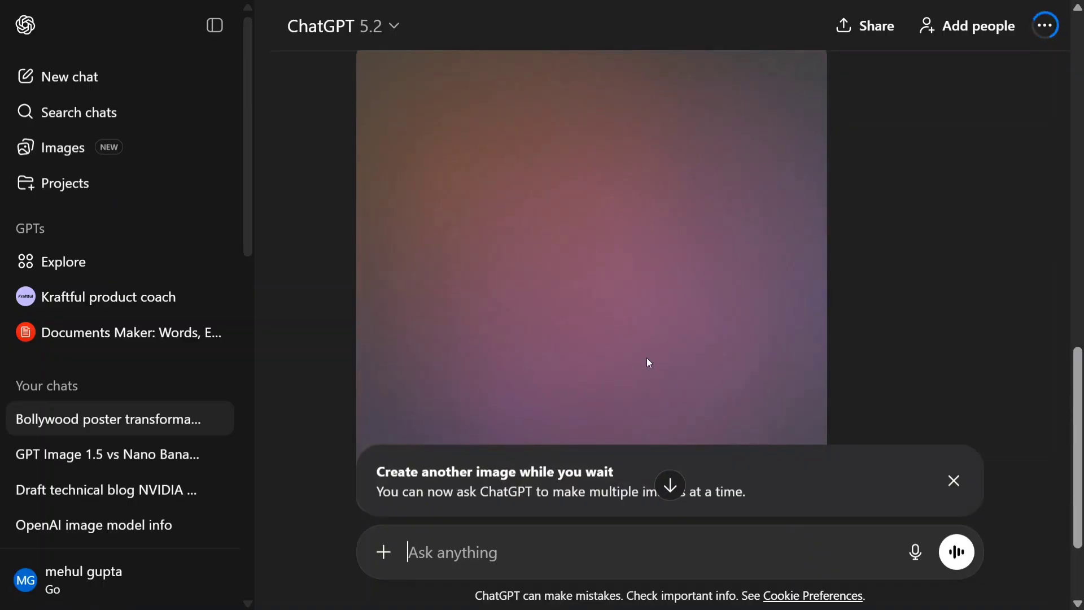
pyautogui.scroll(-1, 645, 358)
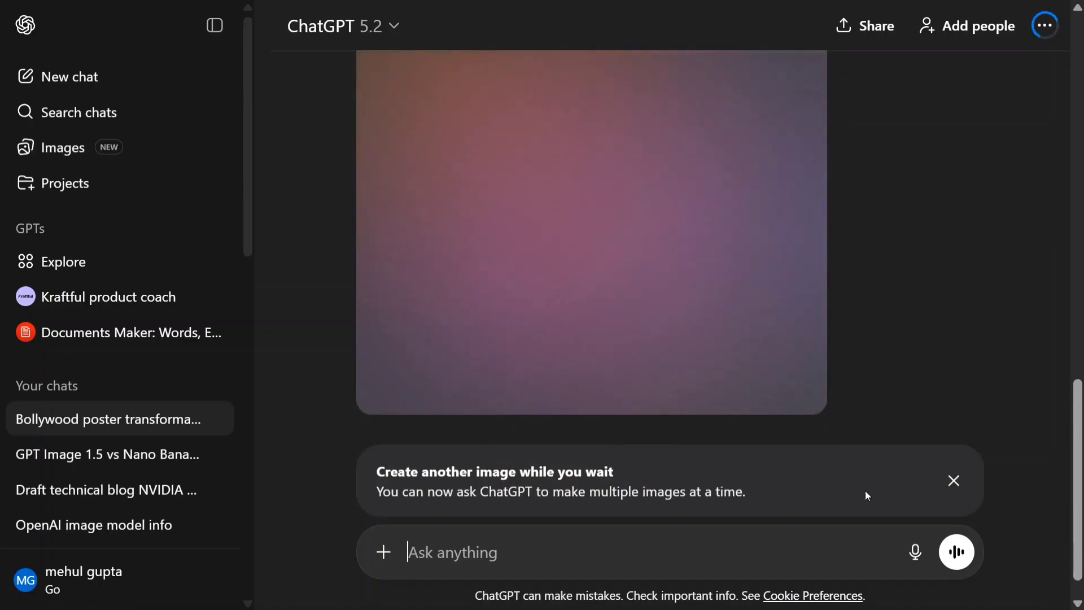
# Dismiss the multiple-images tip and return to the Images page.
pyautogui.click(959, 486)
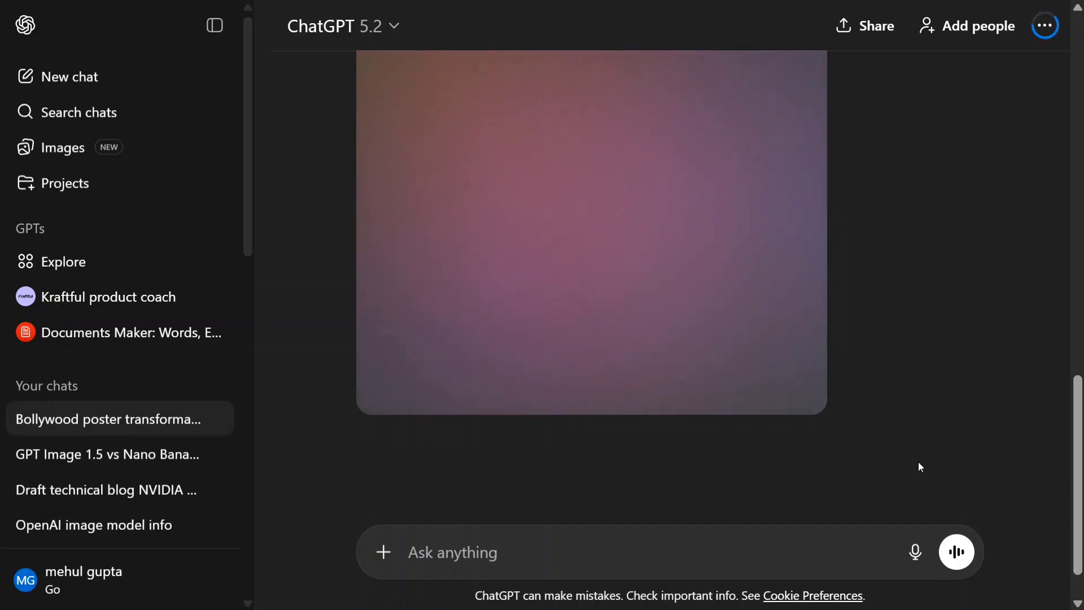
pyautogui.scroll(3, 876, 452)
pyautogui.scroll(5, 876, 452)
pyautogui.scroll(-7, 846, 438)
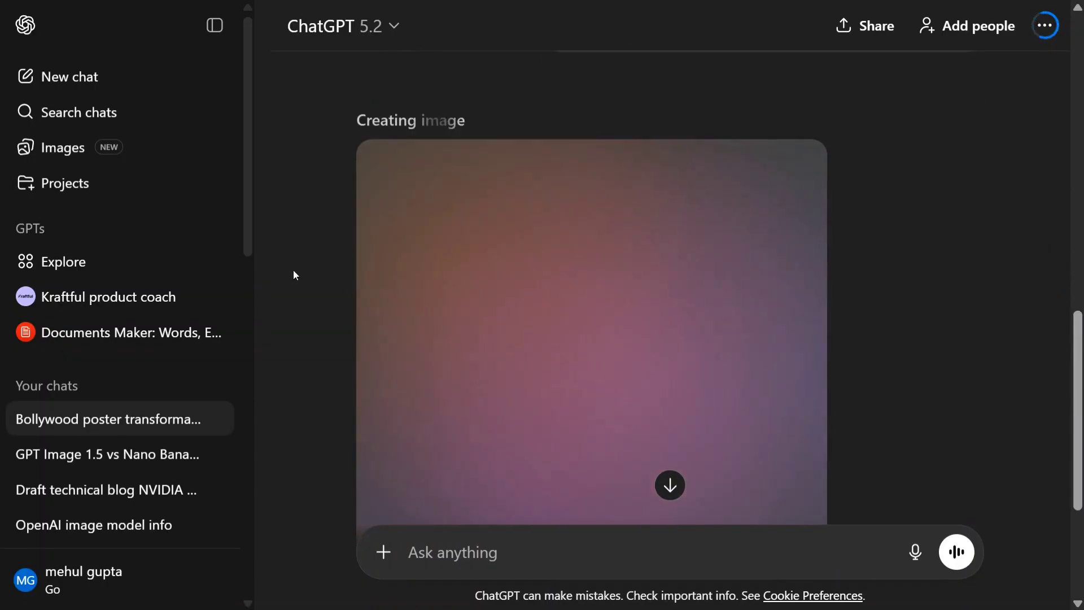
pyautogui.click(125, 155)
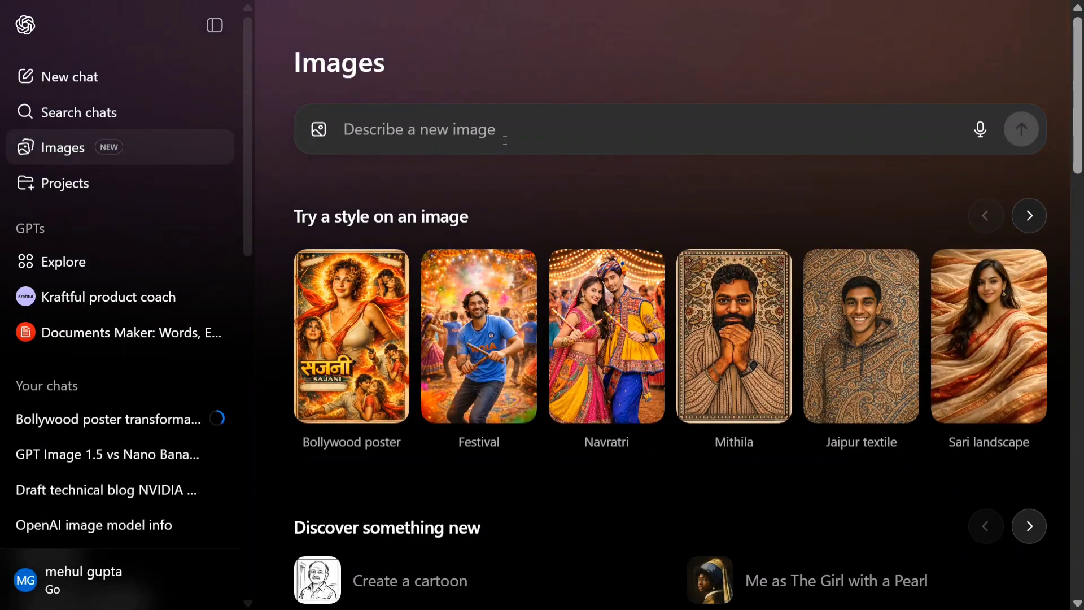
# Submit an oil painting prompt of a girl and boy on a moonlit night train.
pyautogui.click(505, 140)
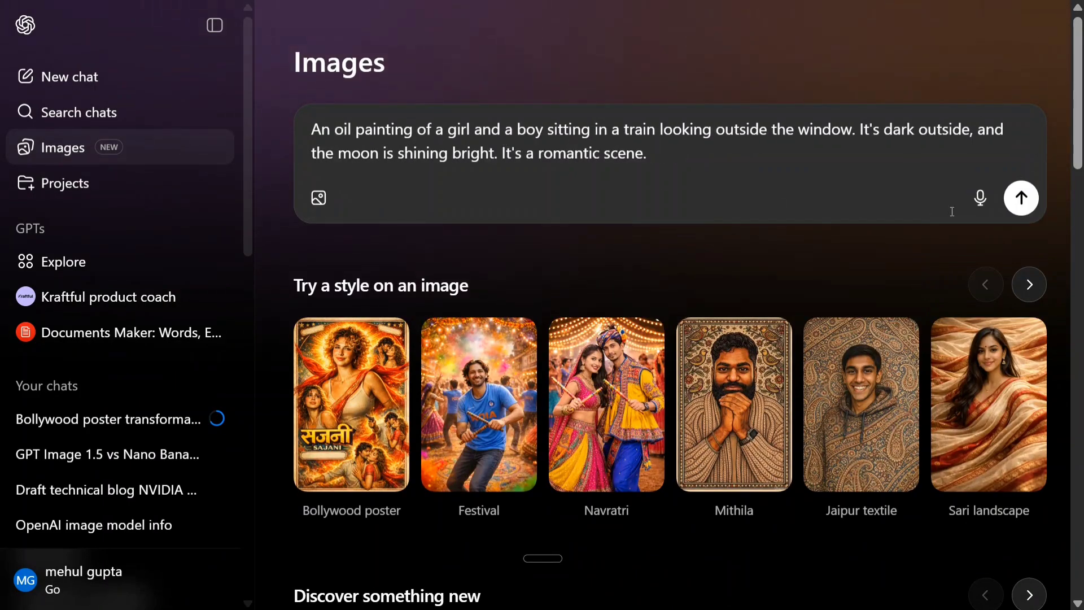
pyautogui.click(1021, 198)
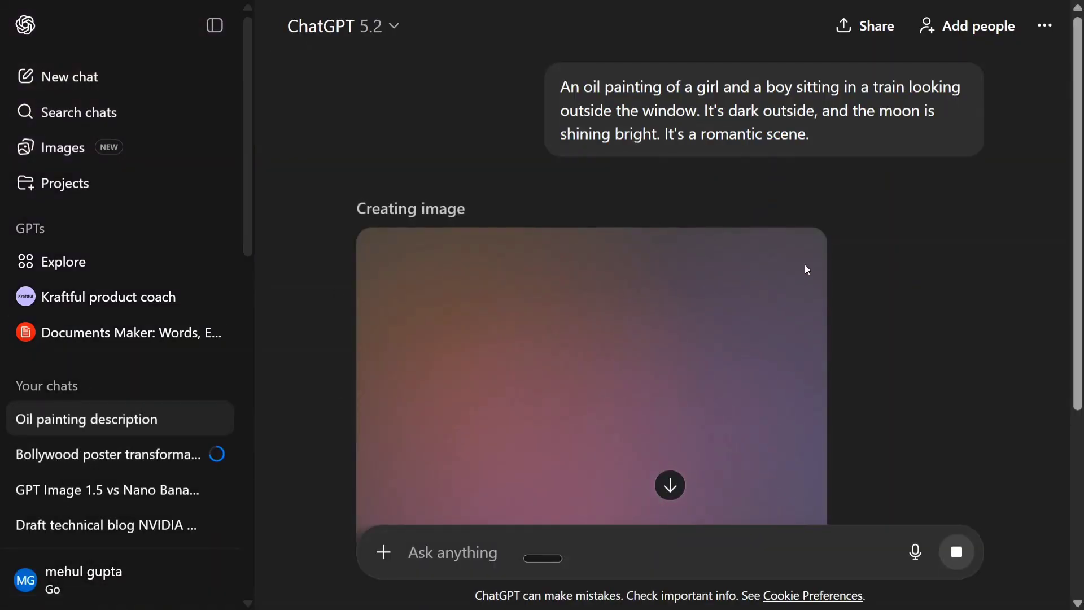
pyautogui.scroll(-5, 896, 247)
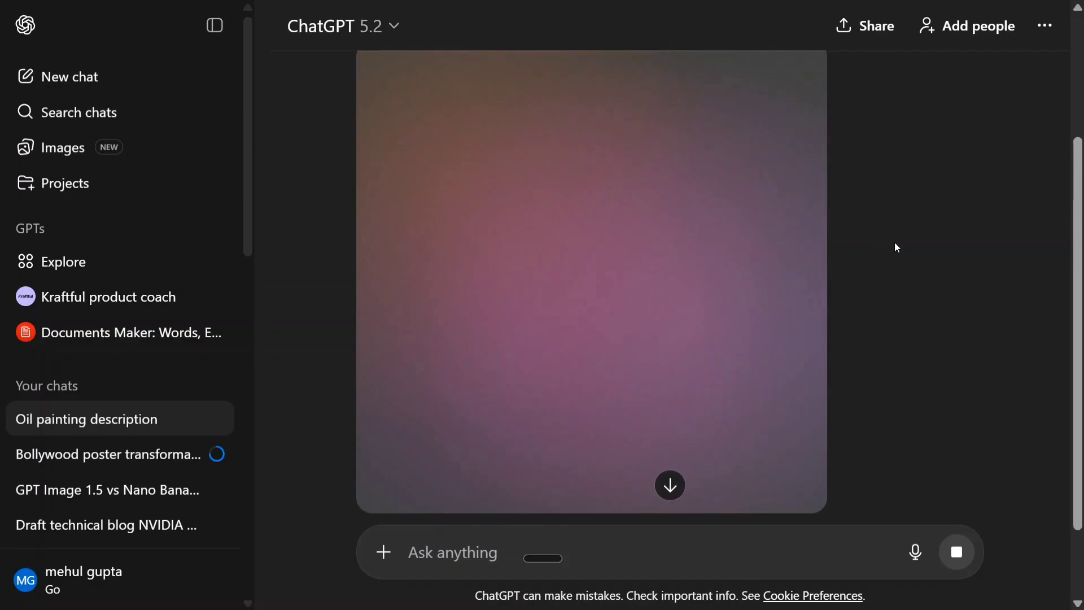
# Open the Bollywood poster chat, hide the dictation hint, and view the 'Image Ka Sultan' poster.
pyautogui.click(141, 457)
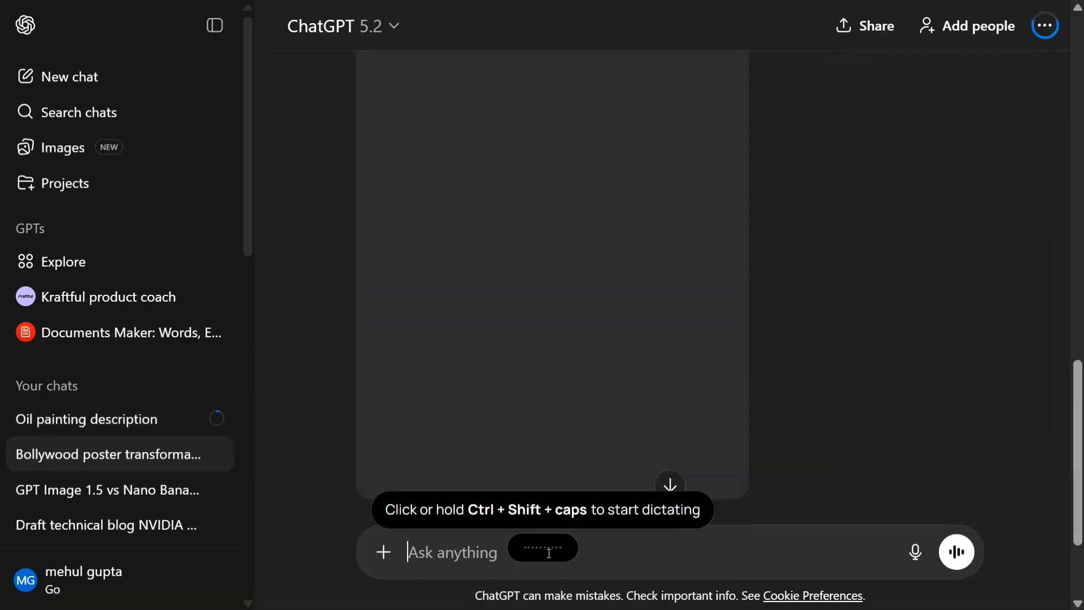
pyautogui.rightClick(549, 553)
pyautogui.click(463, 298)
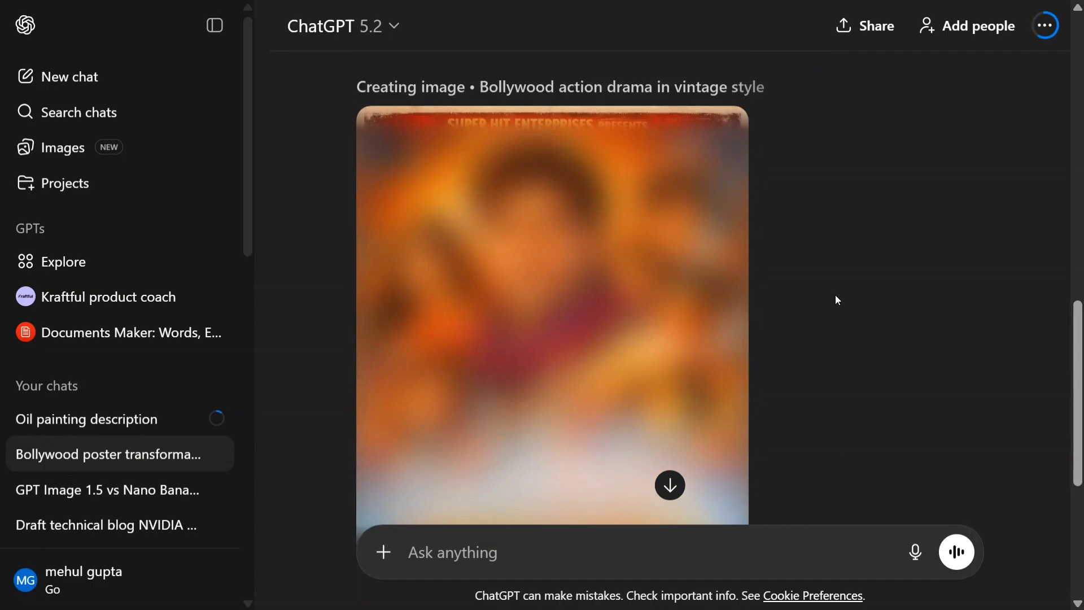
pyautogui.scroll(-2, 837, 299)
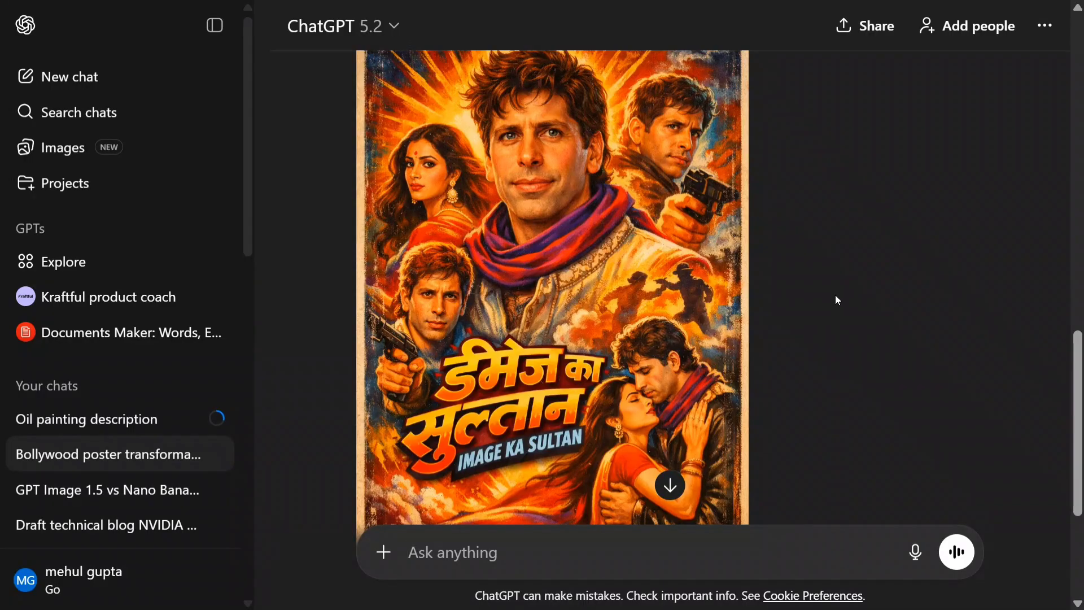
pyautogui.scroll(-3, 570, 418)
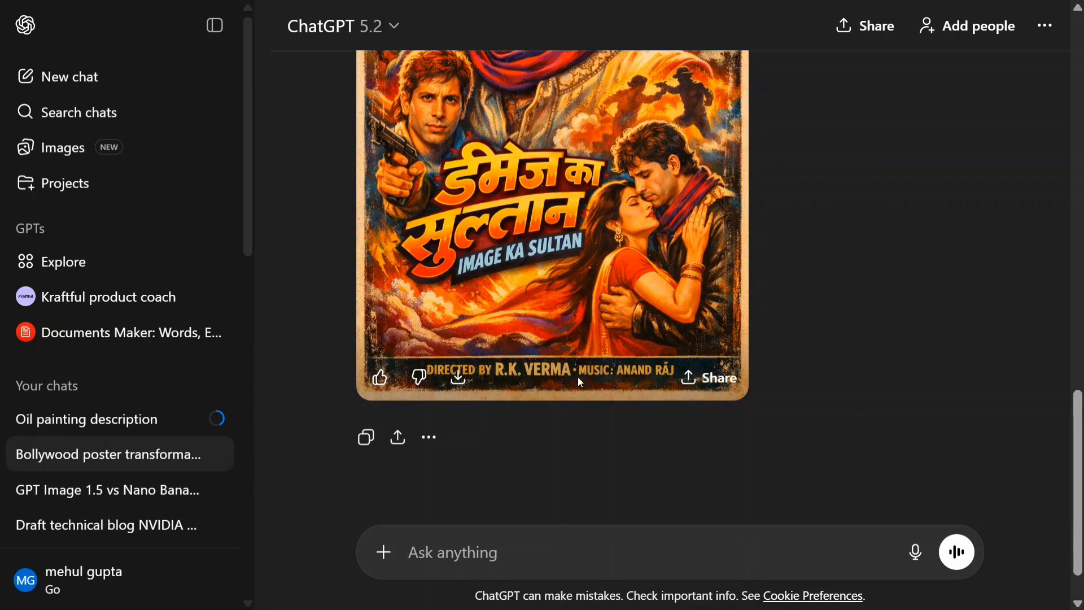
pyautogui.scroll(3, 599, 384)
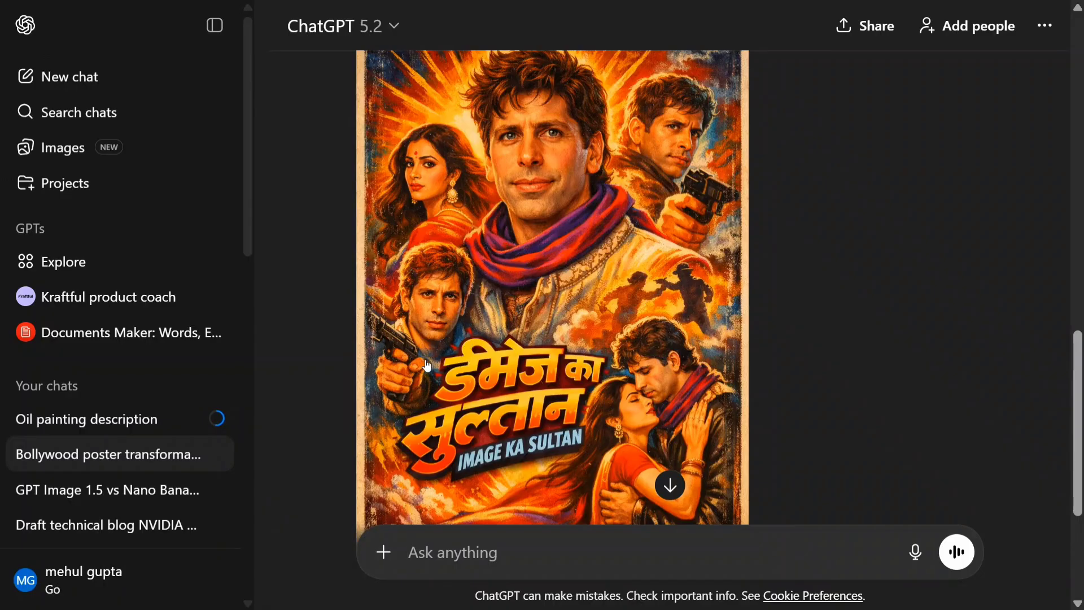
pyautogui.scroll(3, 435, 339)
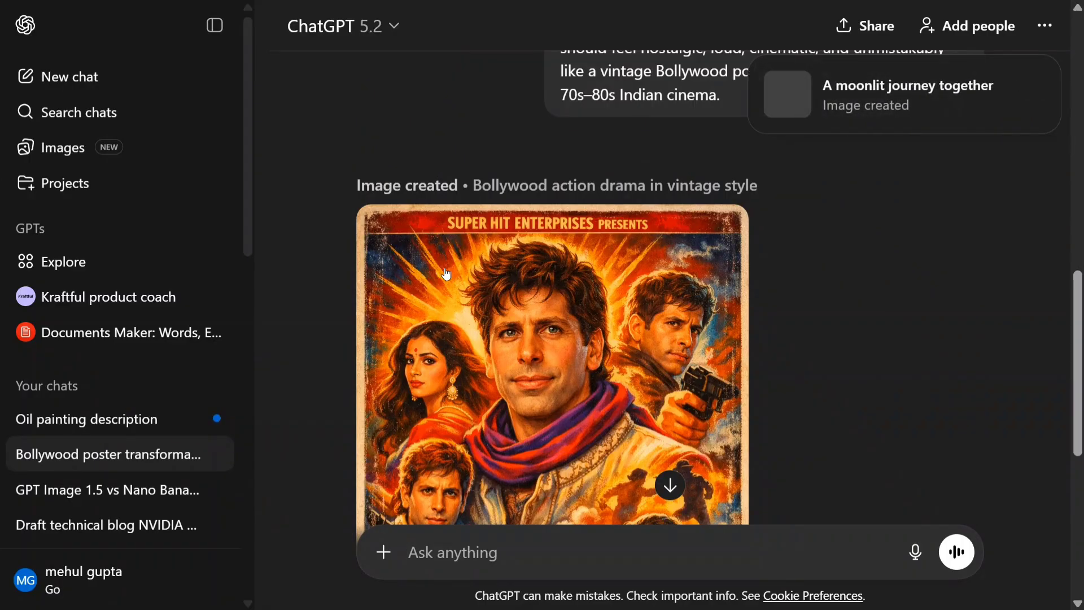
pyautogui.scroll(-6, 485, 266)
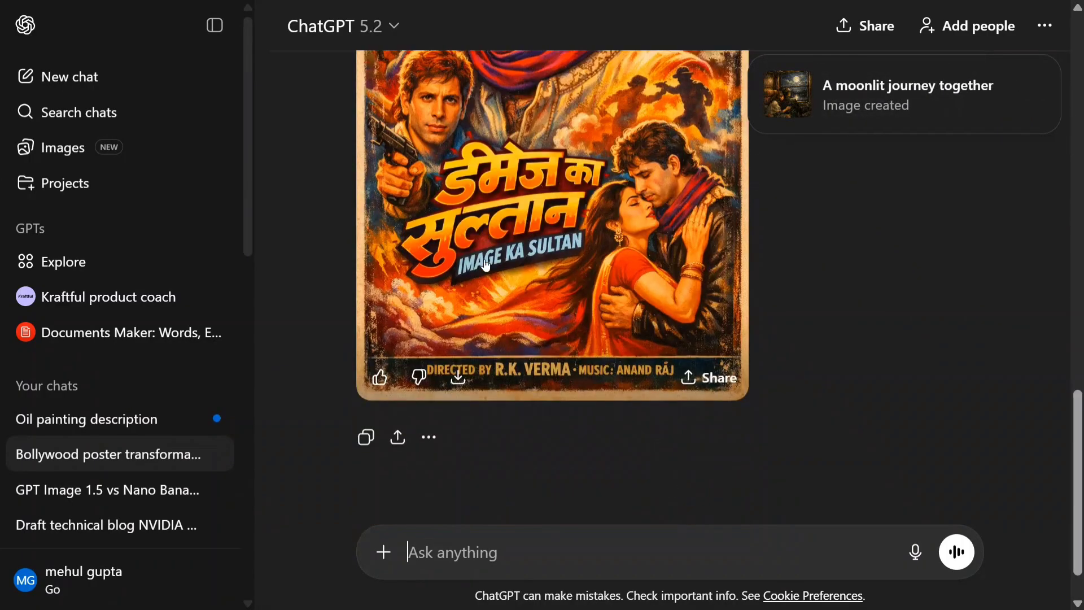
# Open 'Oil painting description' and view the couple watching the moon from a train.
pyautogui.click(88, 420)
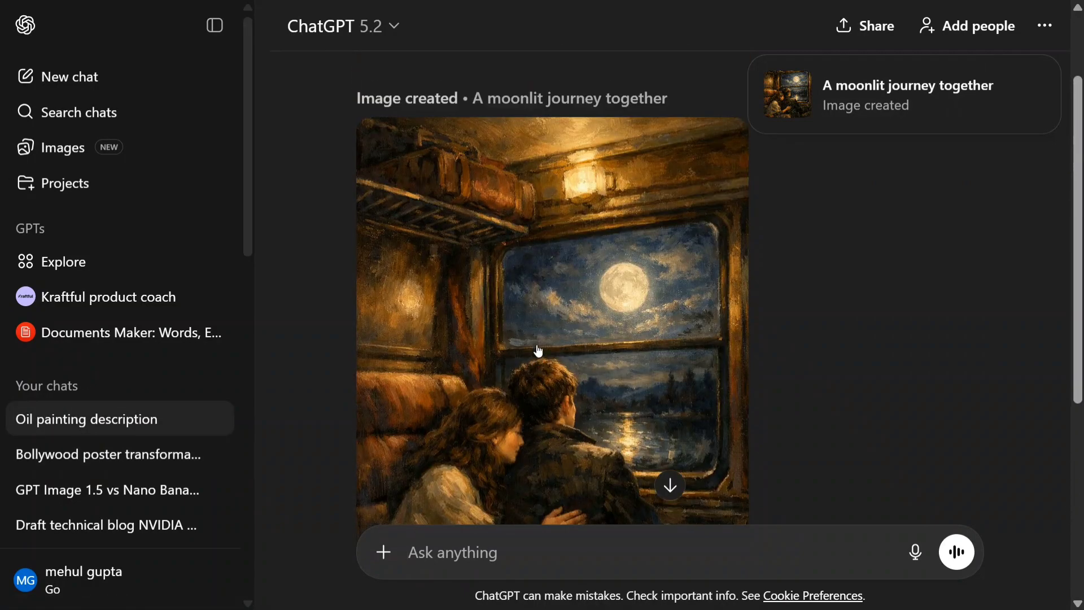
pyautogui.scroll(-5, 538, 350)
pyautogui.scroll(2, 538, 350)
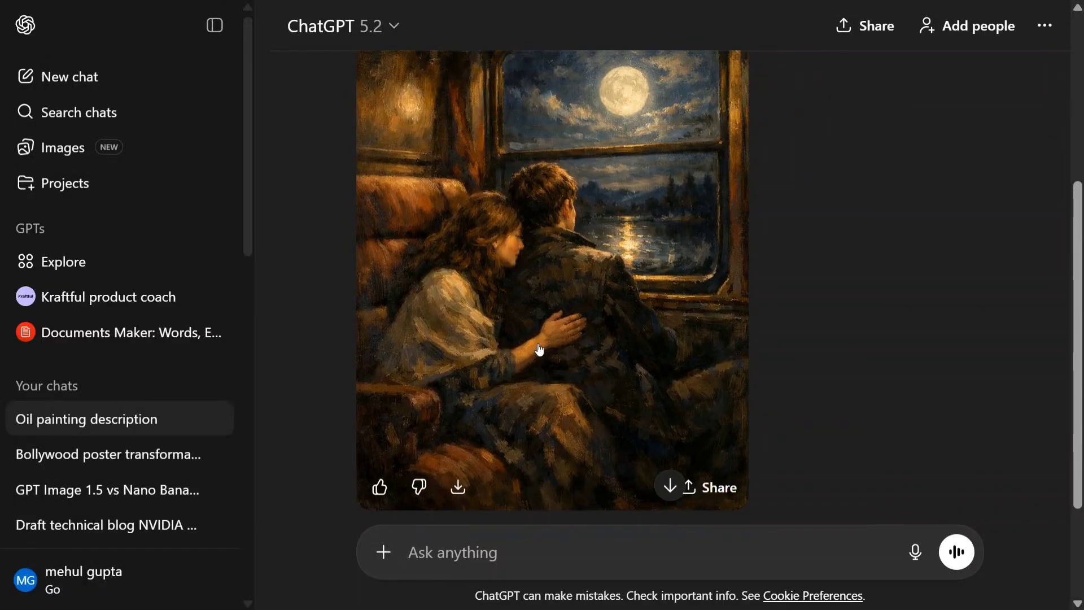
pyautogui.click(104, 160)
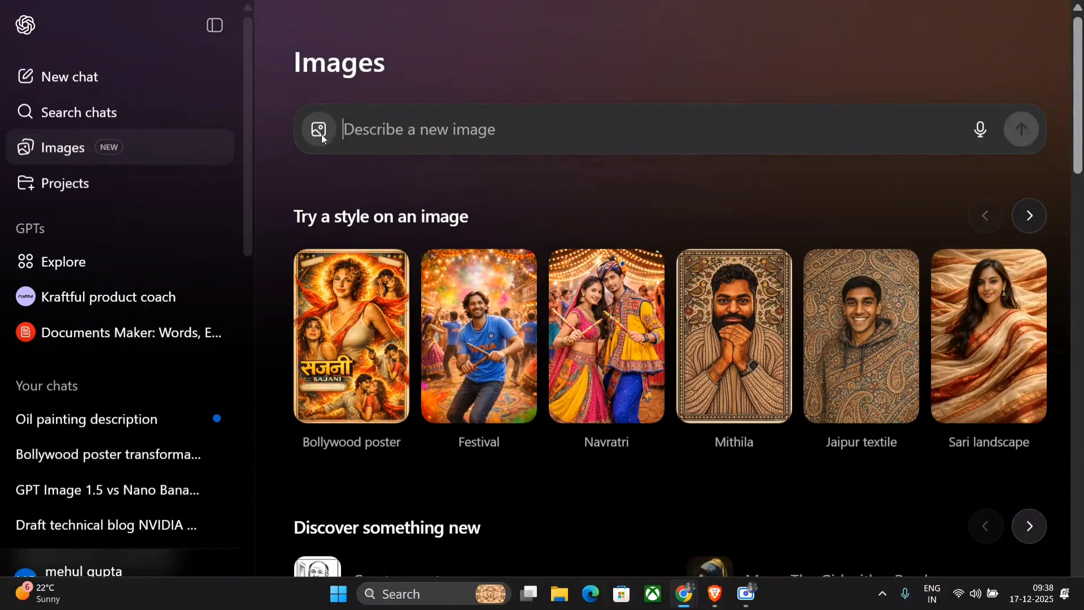
pyautogui.click(319, 132)
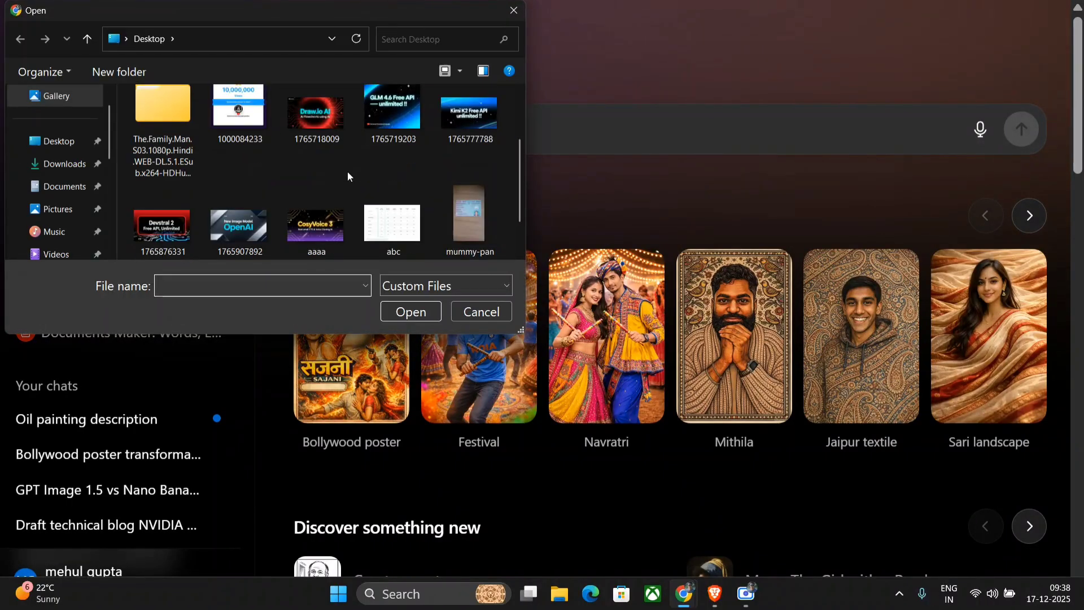
pyautogui.doubleClick(387, 104)
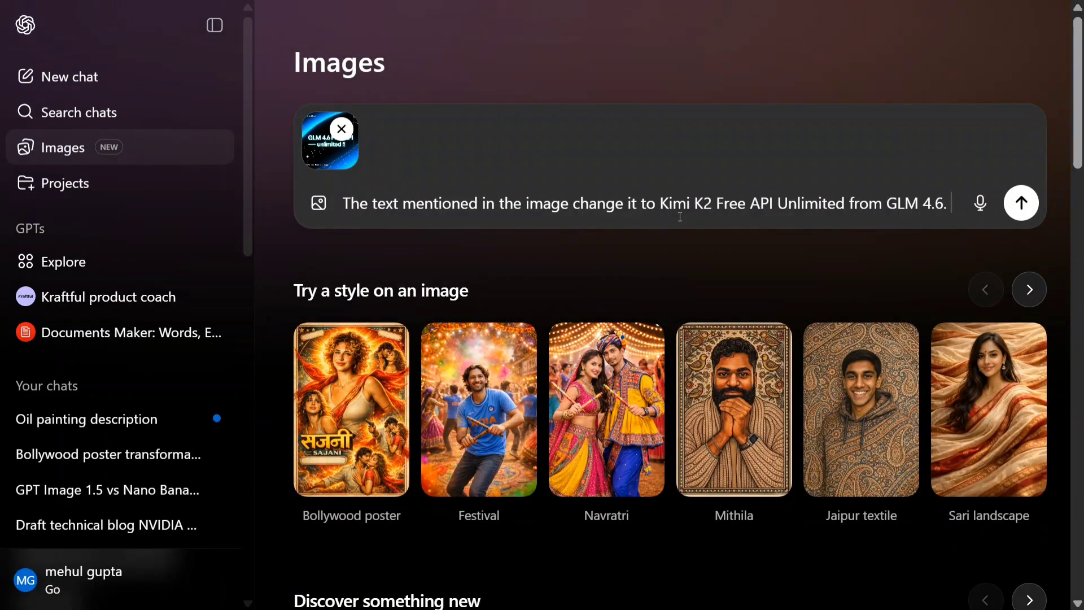
pyautogui.click(1016, 209)
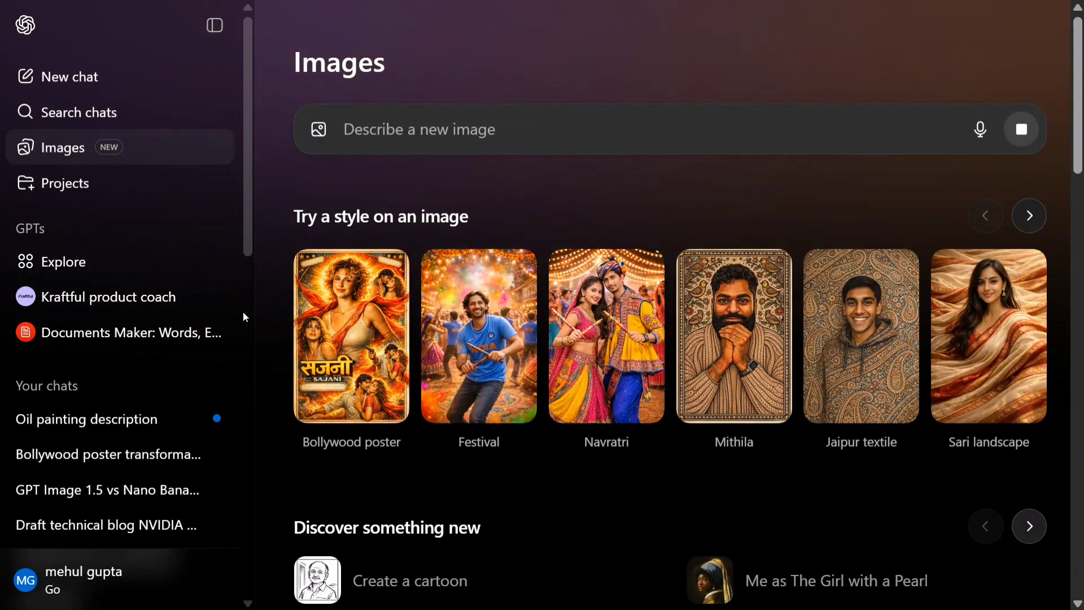
pyautogui.scroll(-8, 561, 300)
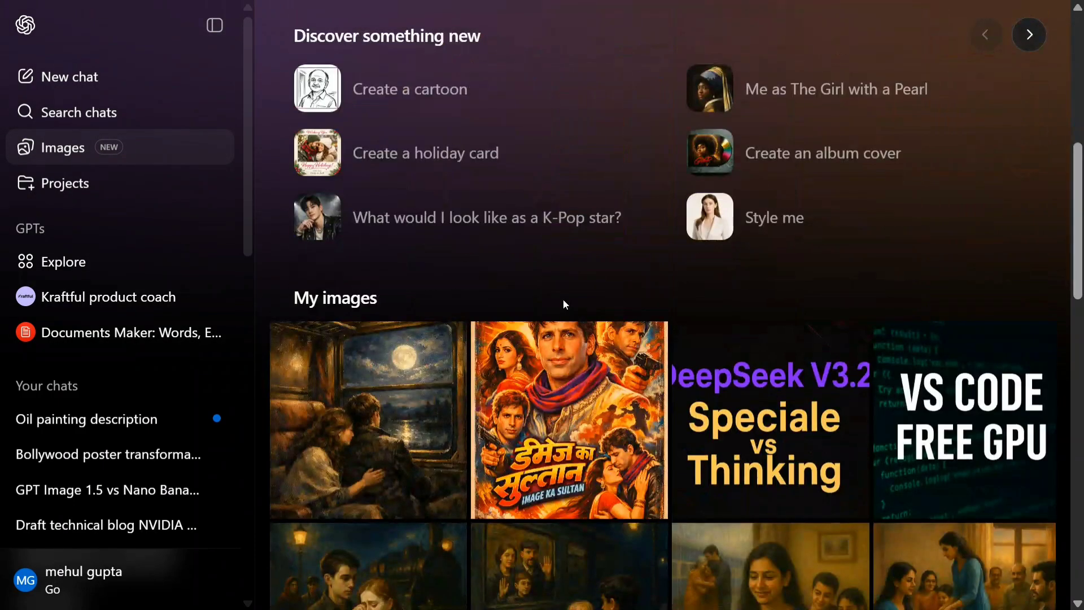
pyautogui.scroll(8, 564, 300)
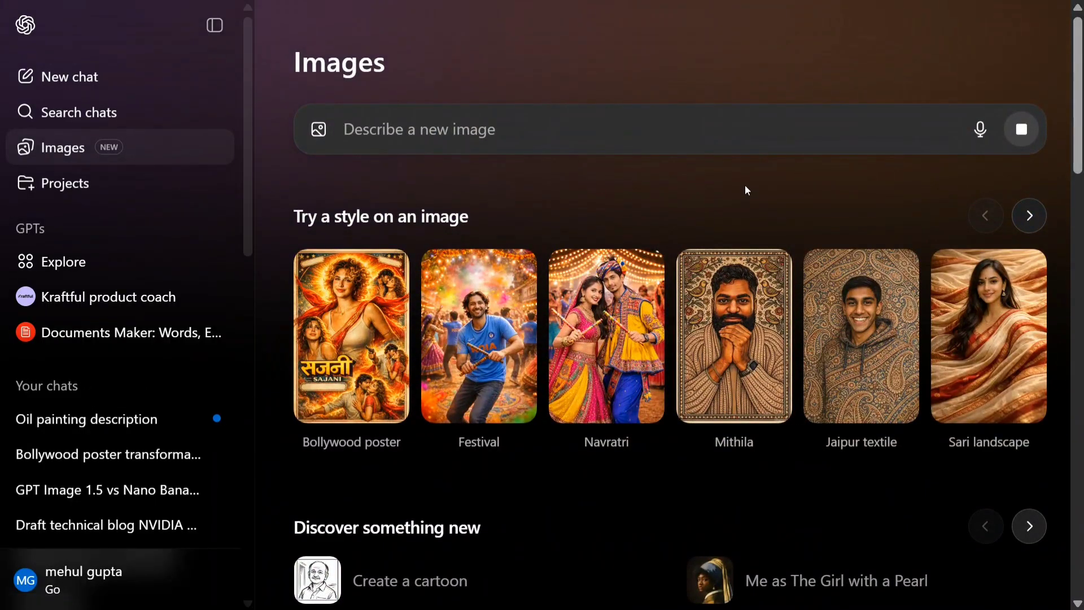
pyautogui.scroll(-2, 747, 190)
pyautogui.scroll(2, 510, 220)
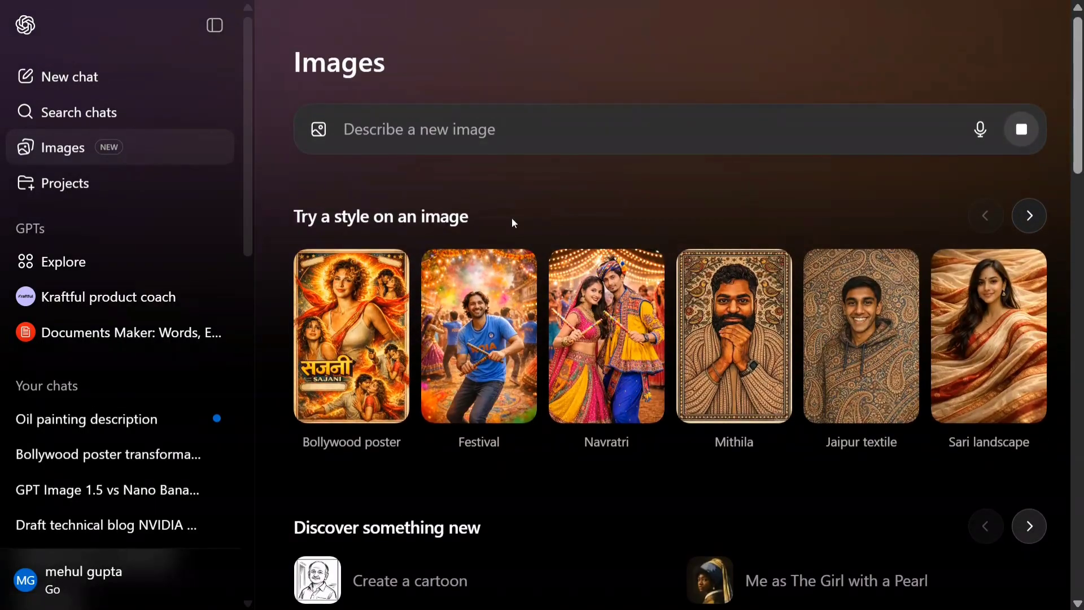
pyautogui.click(1044, 223)
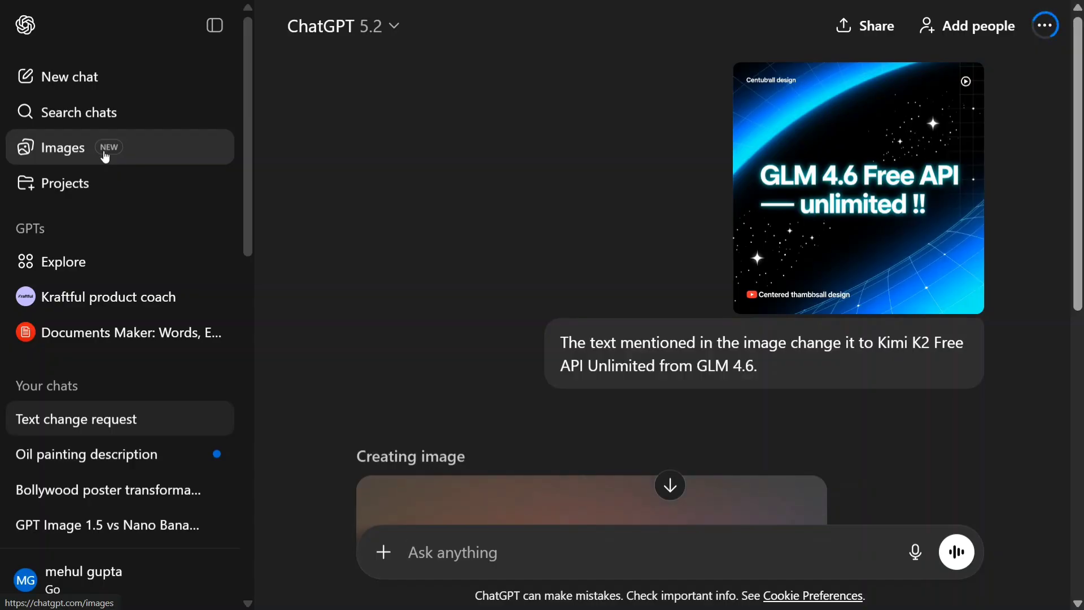
pyautogui.click(105, 156)
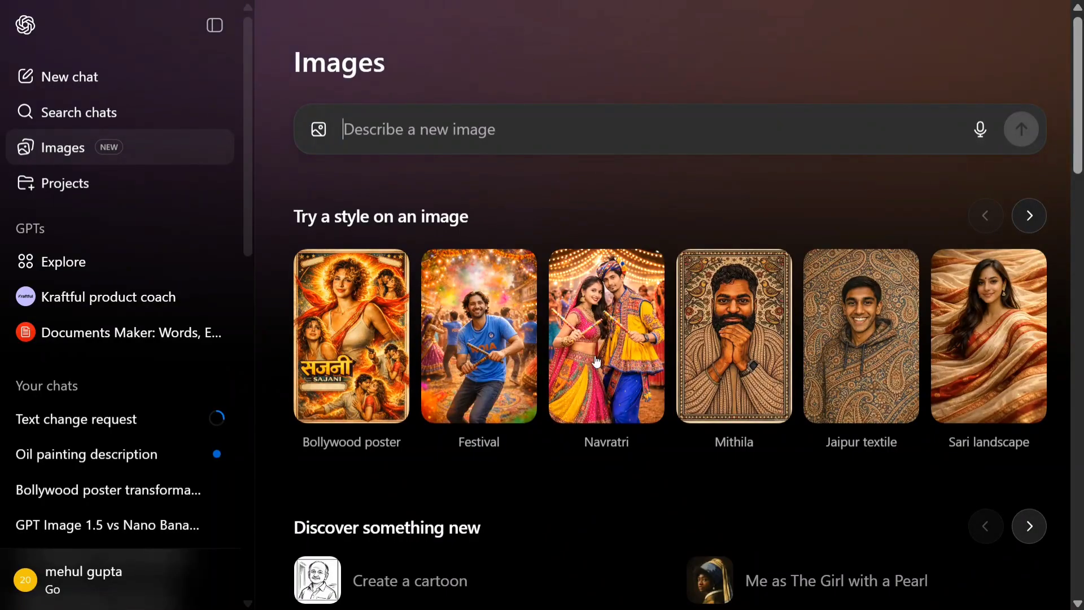
# Apply the Dramatic style preset to the first recent portrait photo.
pyautogui.click(1029, 218)
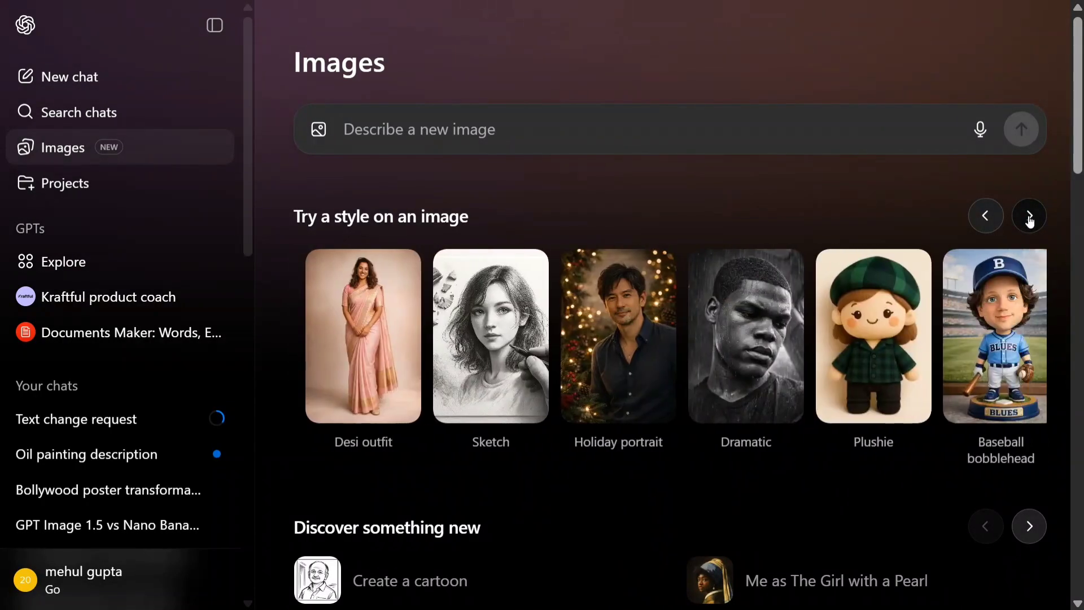
pyautogui.click(760, 326)
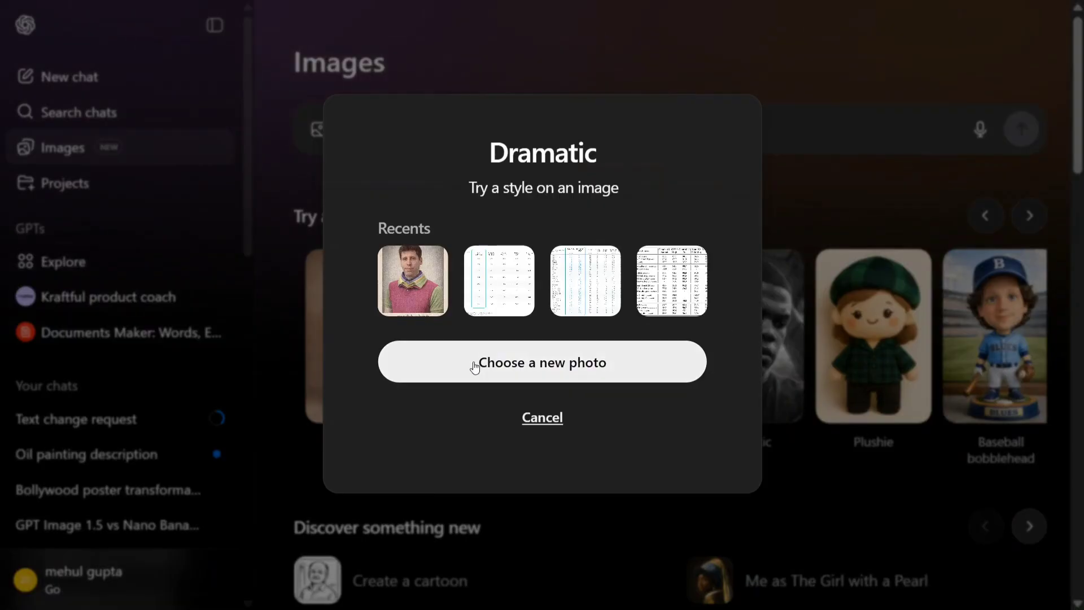
pyautogui.click(425, 293)
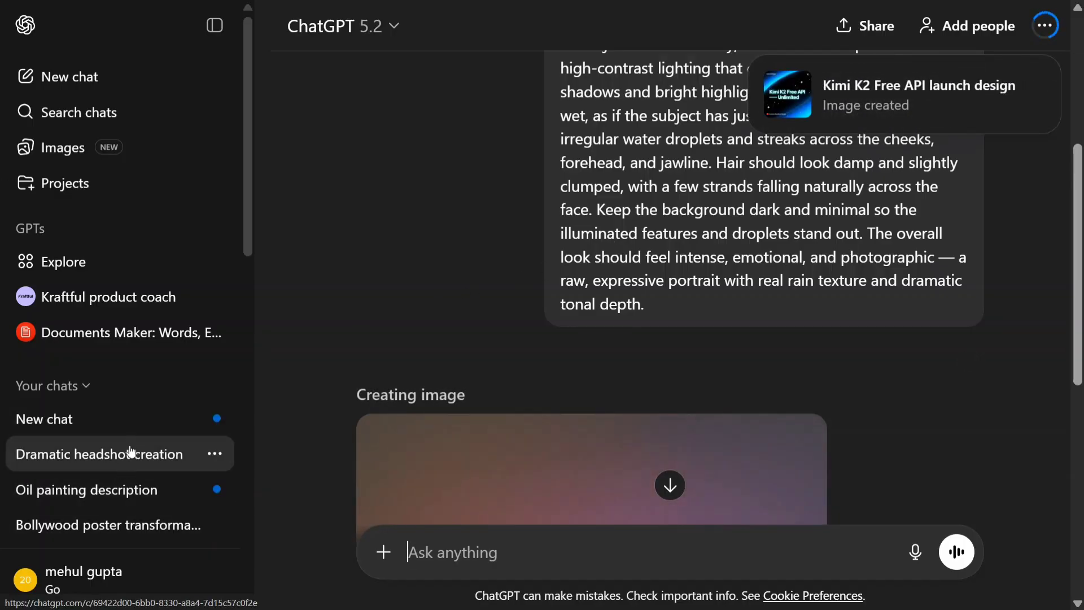
pyautogui.scroll(-1, 122, 488)
pyautogui.scroll(-3, 123, 487)
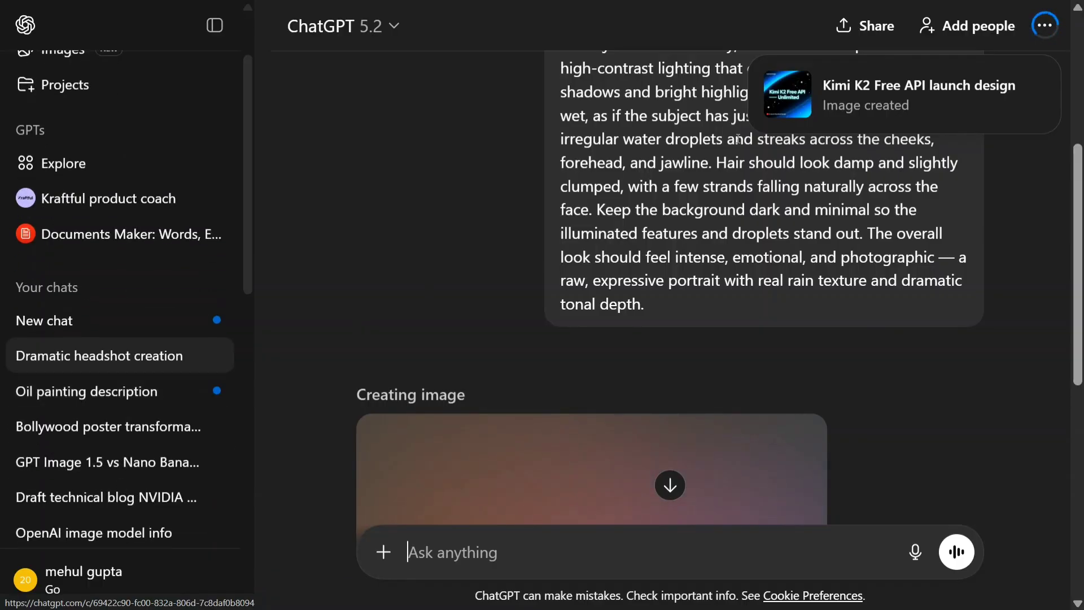
pyautogui.click(896, 107)
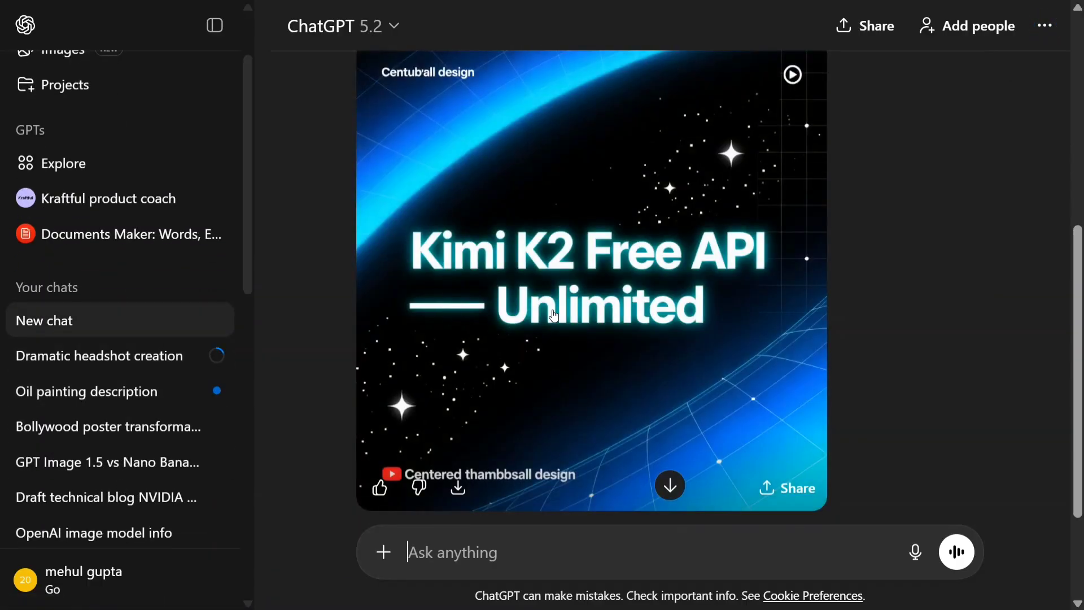
pyautogui.scroll(5, 553, 315)
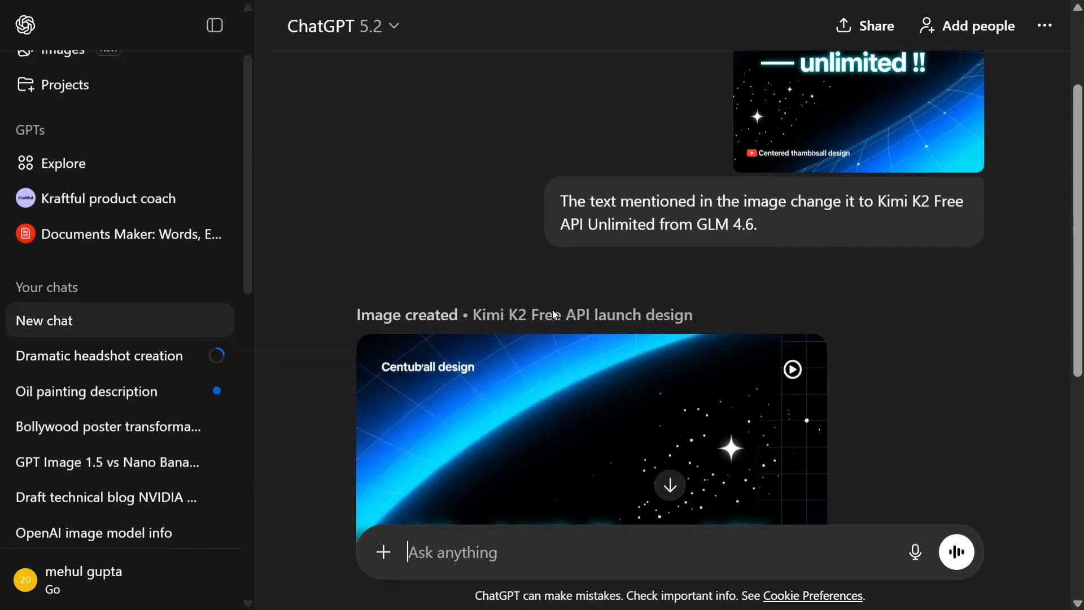
pyautogui.scroll(3, 689, 273)
pyautogui.scroll(-7, 515, 282)
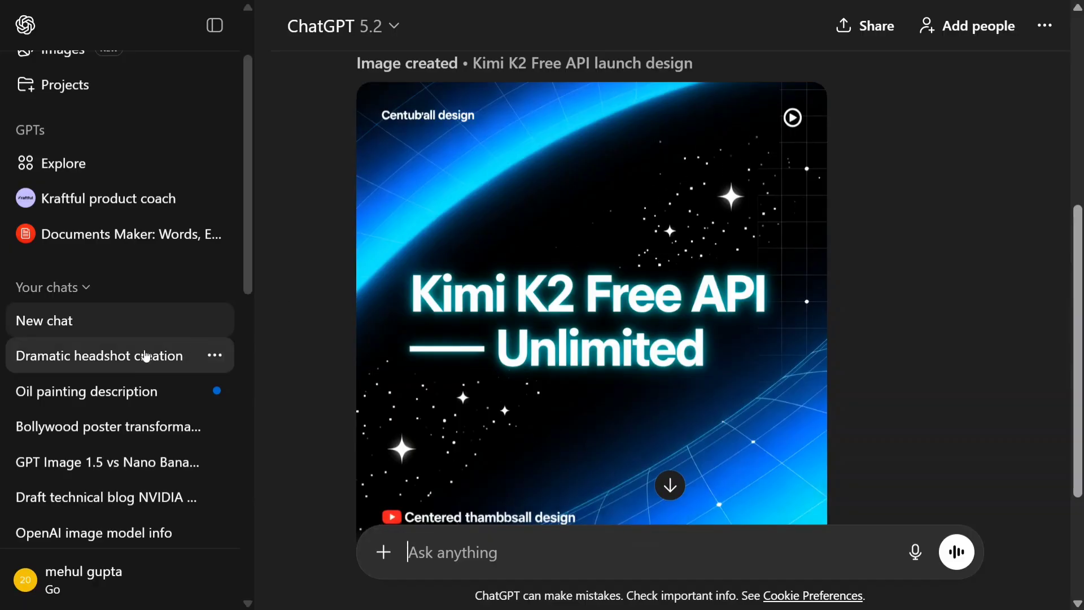
pyautogui.click(111, 358)
pyautogui.scroll(8, 613, 344)
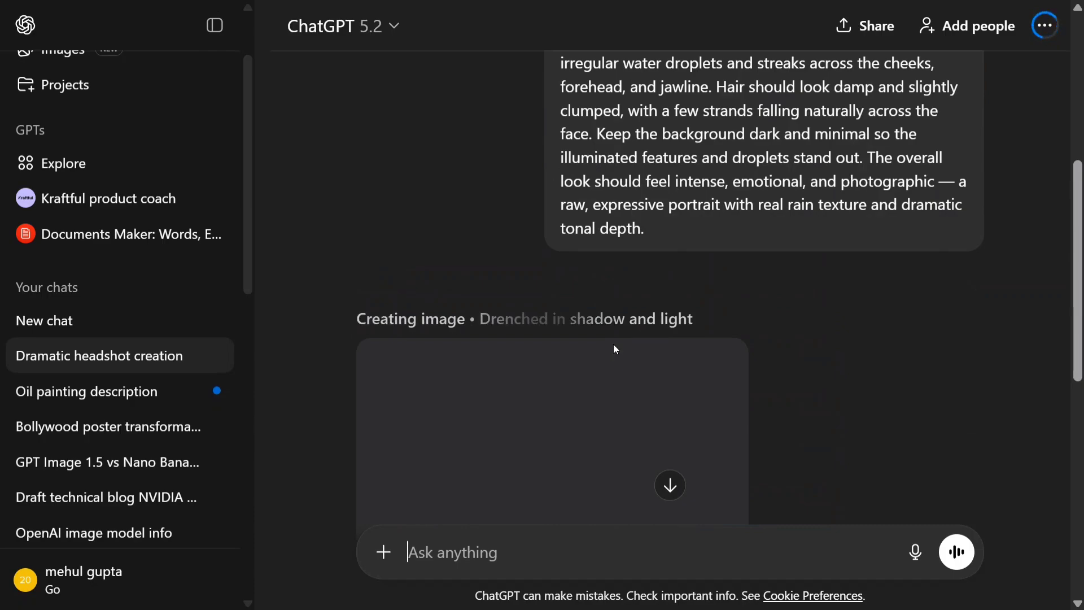
# Scroll to view the finished rain-drenched black-and-white headshot.
pyautogui.scroll(-3, 614, 348)
pyautogui.scroll(-4, 686, 343)
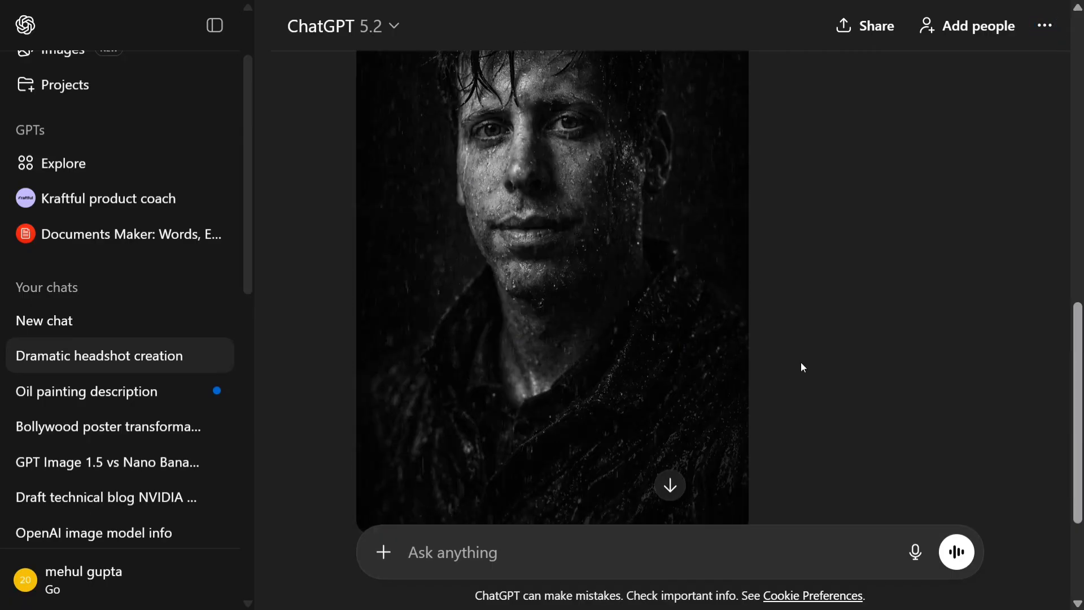
pyautogui.scroll(2, 801, 364)
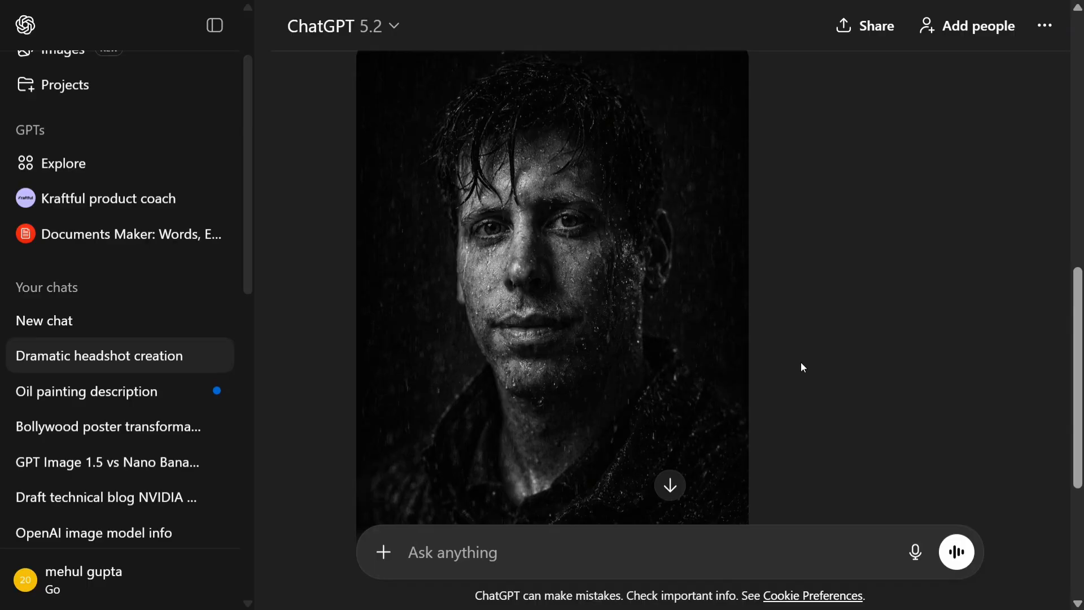